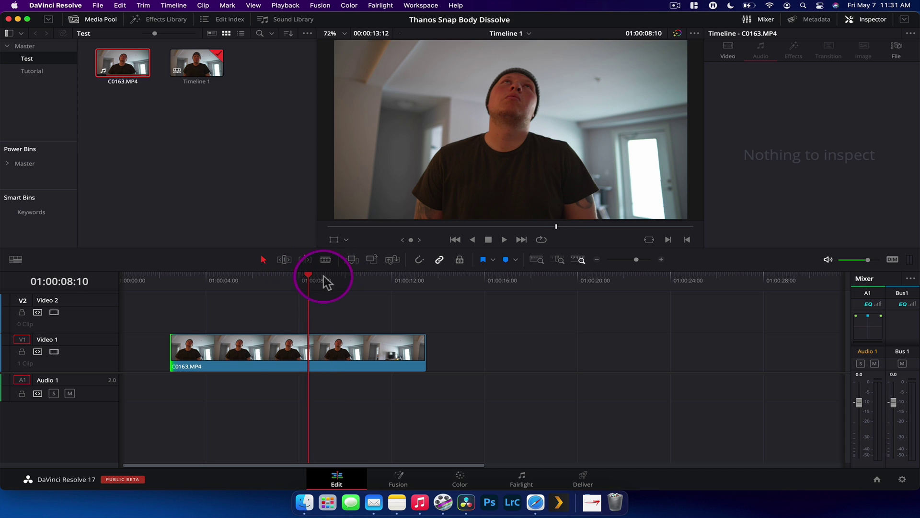
# Split the C0163.MP4 clip at 01:00:08:10 and move its second part later on Video 1, leaving a gap
pyautogui.press('super+b')
pyautogui.click(352, 292)
pyautogui.moveTo(353, 349); pyautogui.dragTo(395, 355)
# Enable retime controls on the second clip and add a freeze frame at 01:00:12:15, where the room is empty
pyautogui.moveTo(313, 280); pyautogui.dragTo(413, 278)
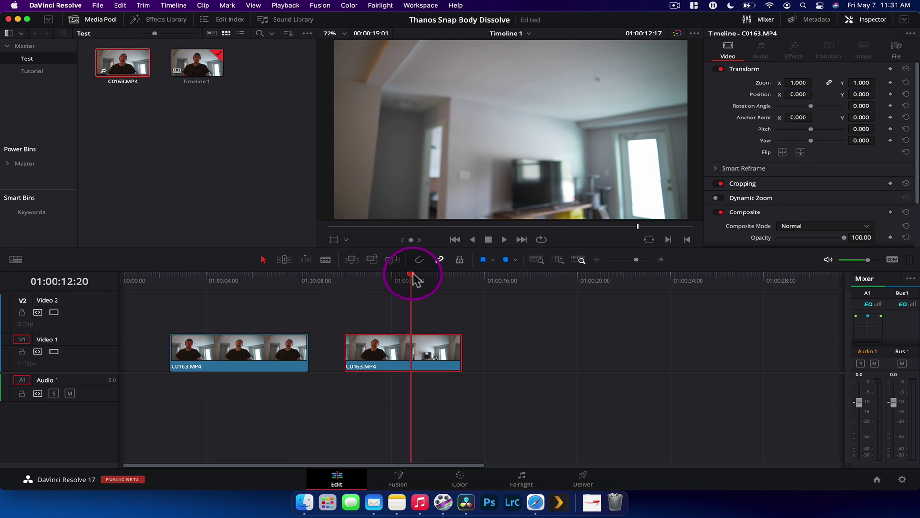
pyautogui.click(425, 352)
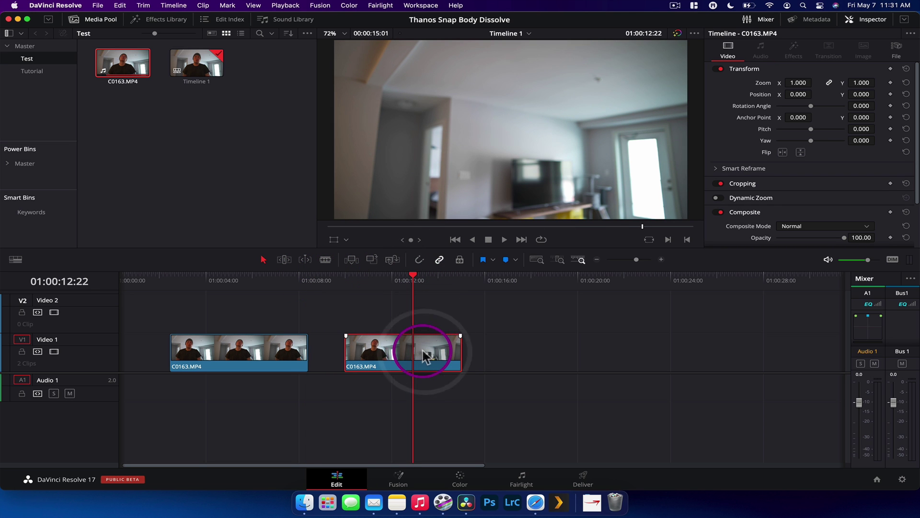
pyautogui.press('super+r')
pyautogui.click(408, 366)
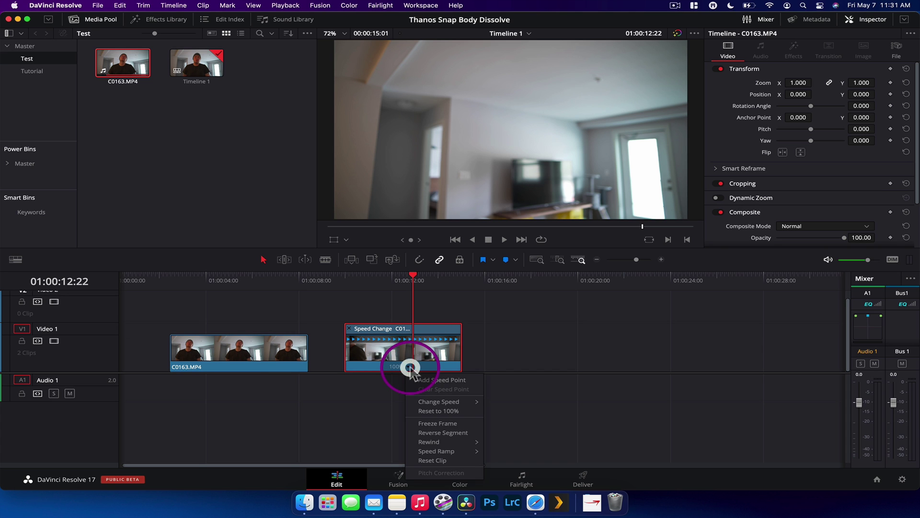
pyautogui.click(503, 366)
pyautogui.moveTo(403, 283)
pyautogui.mouseDown()
pyautogui.moveTo(455, 283)
pyautogui.moveTo(354, 283)
pyautogui.moveTo(407, 282)
pyautogui.mouseUp()
pyautogui.click(408, 367)
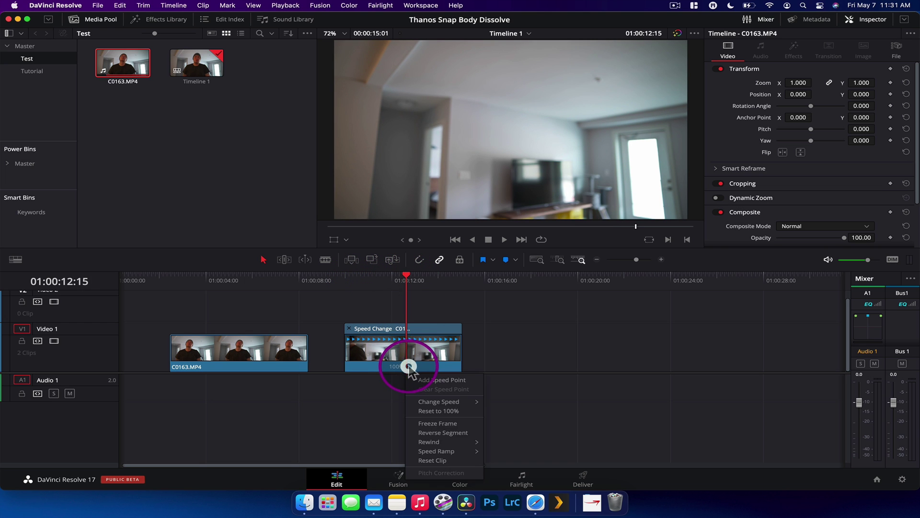
pyautogui.click(463, 424)
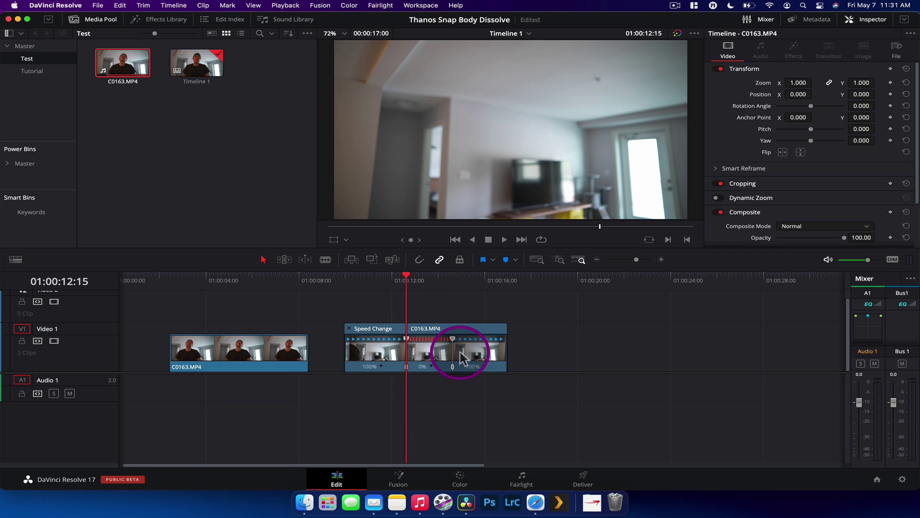
# Extend the frozen segment to 01:00:25:05 and split the clip where it ends
pyautogui.moveTo(474, 359); pyautogui.dragTo(700, 358)
pyautogui.click(698, 283)
pyautogui.press('super+b')
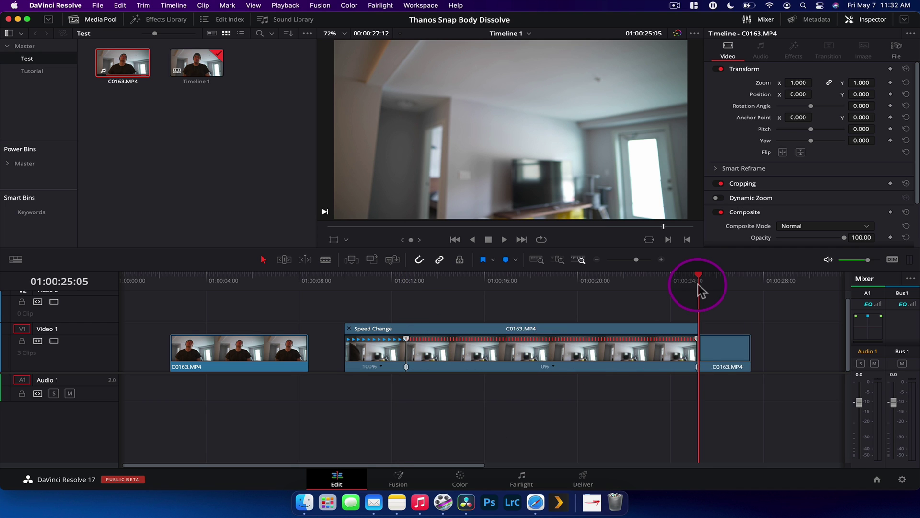
# Split the clip just after the freeze begins, then delete the pieces before and after the frozen segment
pyautogui.click(409, 283)
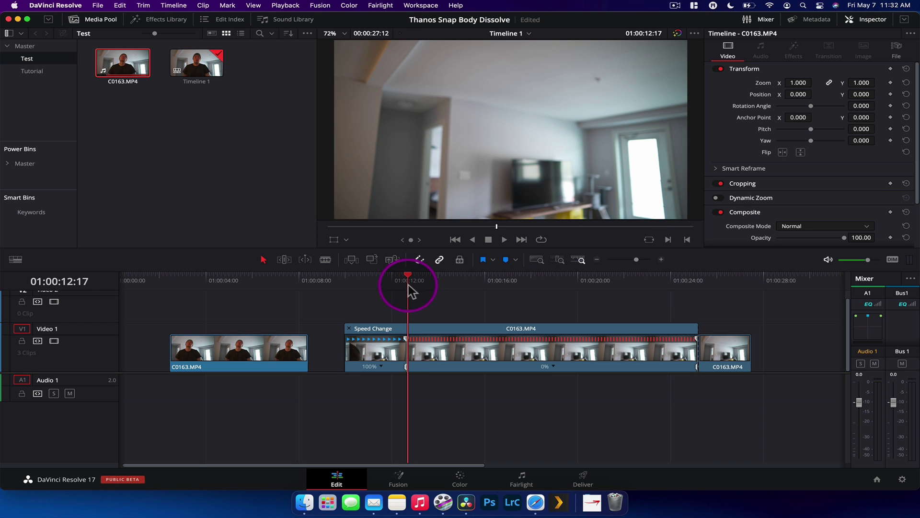
pyautogui.press('super+b')
pyautogui.click(392, 368)
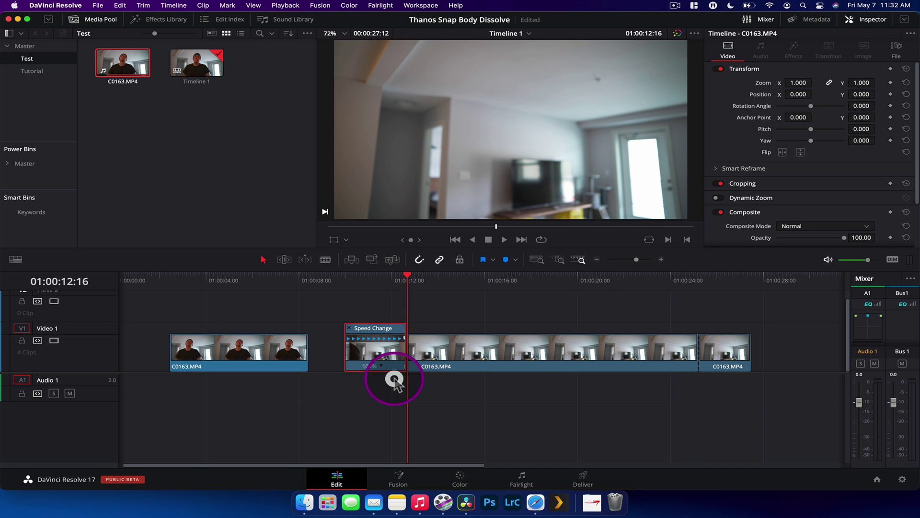
pyautogui.press('BackSpace')
pyautogui.click(719, 350)
pyautogui.press('BackSpace')
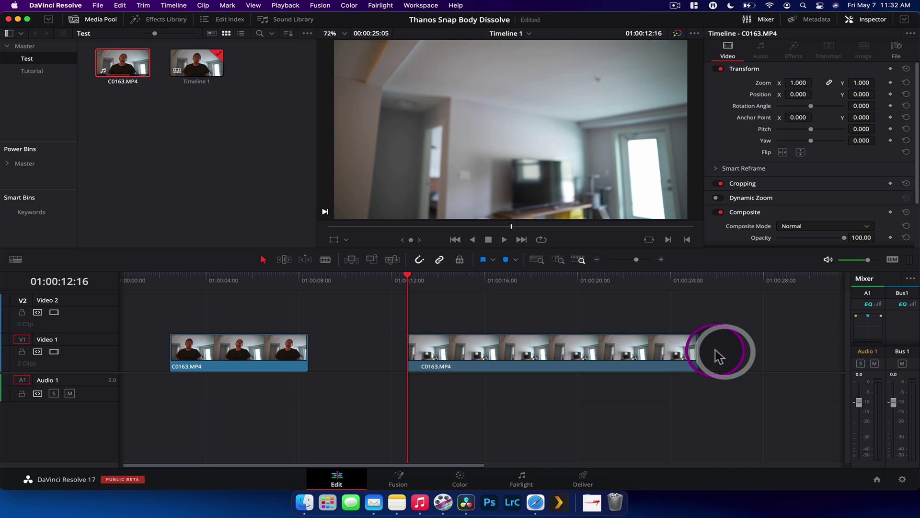
# Move the acting clip to the start of Video 2 and place the frozen empty-room clip beneath it, trimmed to the same length
pyautogui.click(230, 352)
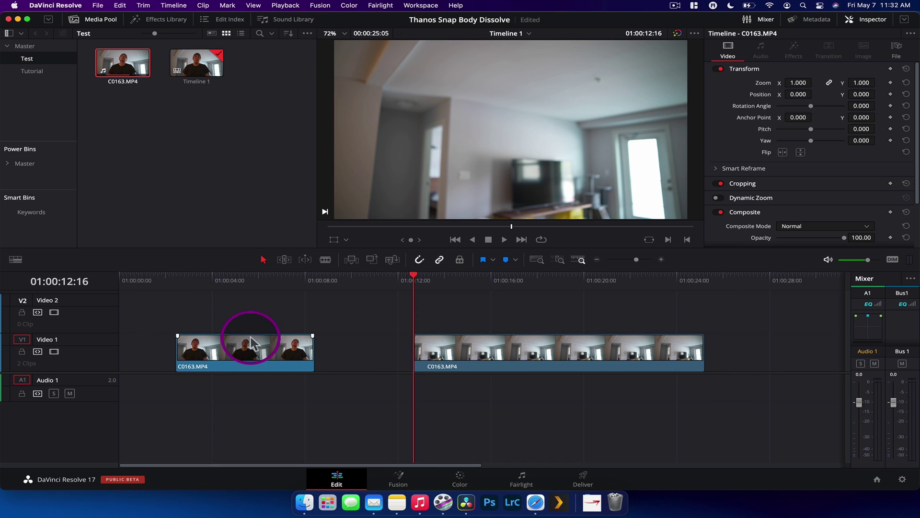
pyautogui.moveTo(259, 346); pyautogui.dragTo(154, 319)
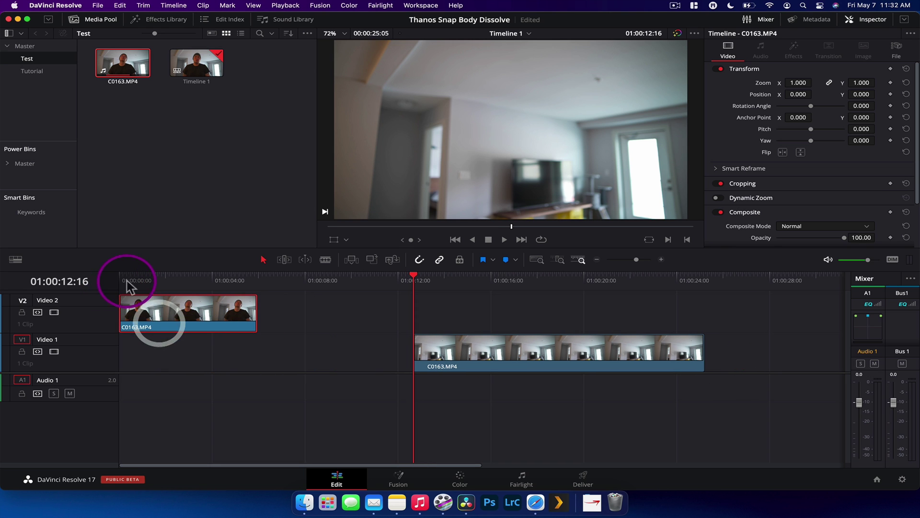
pyautogui.click(190, 277)
pyautogui.moveTo(211, 280); pyautogui.dragTo(258, 266)
pyautogui.moveTo(487, 351); pyautogui.dragTo(192, 357)
pyautogui.moveTo(407, 352); pyautogui.dragTo(254, 355)
# Combine the acting clip and the empty-room clip into a new Fusion clip
pyautogui.moveTo(241, 279); pyautogui.dragTo(159, 280)
pyautogui.moveTo(318, 308); pyautogui.dragTo(210, 353)
pyautogui.rightClick(209, 352)
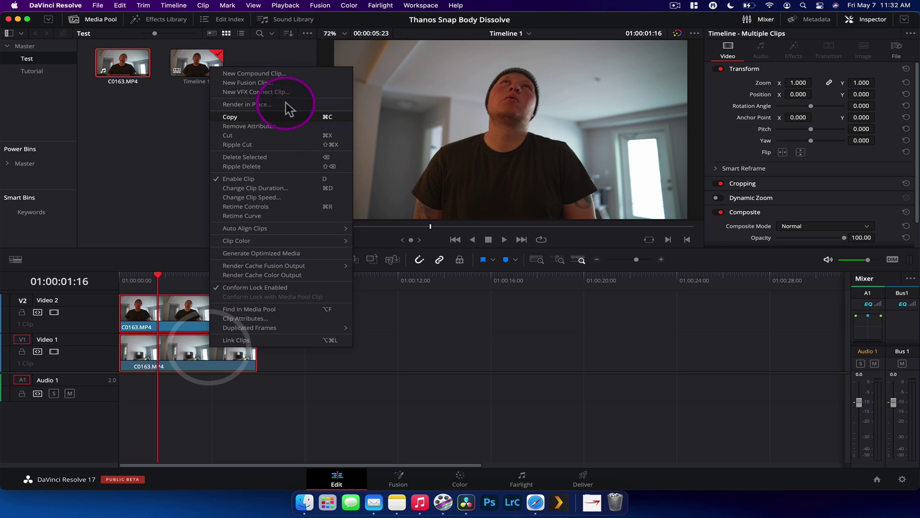
pyautogui.click(283, 81)
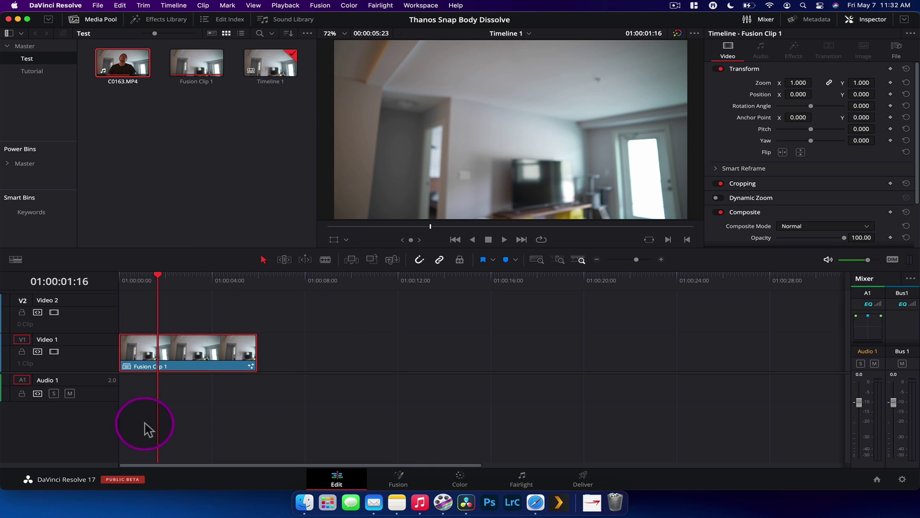
# Open the Fusion clip on the Fusion page, reposition the node group, hide the Inspector and enlarge the node area
pyautogui.click(402, 479)
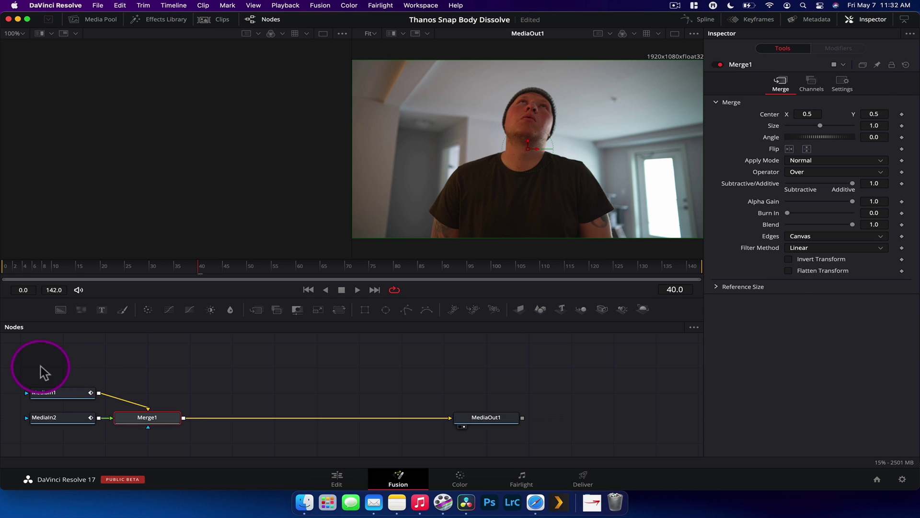
pyautogui.moveTo(40, 371); pyautogui.dragTo(561, 446)
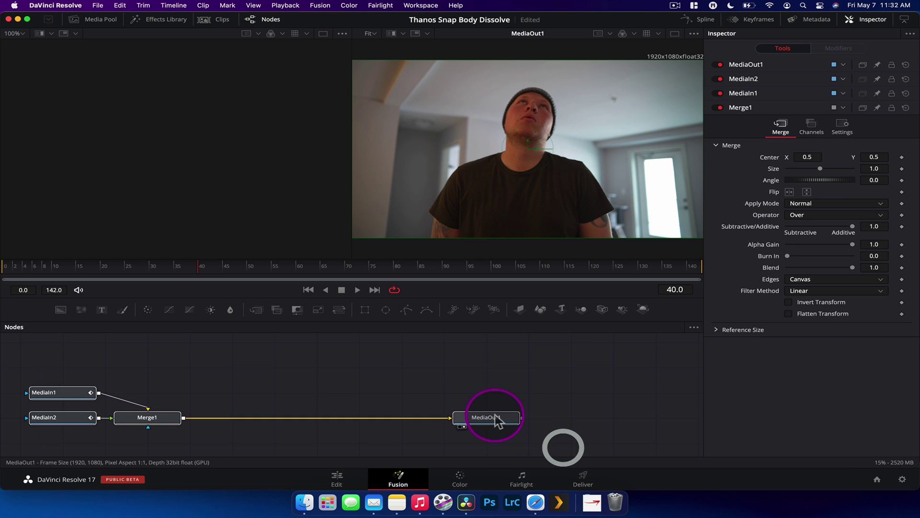
pyautogui.moveTo(494, 418); pyautogui.dragTo(608, 403)
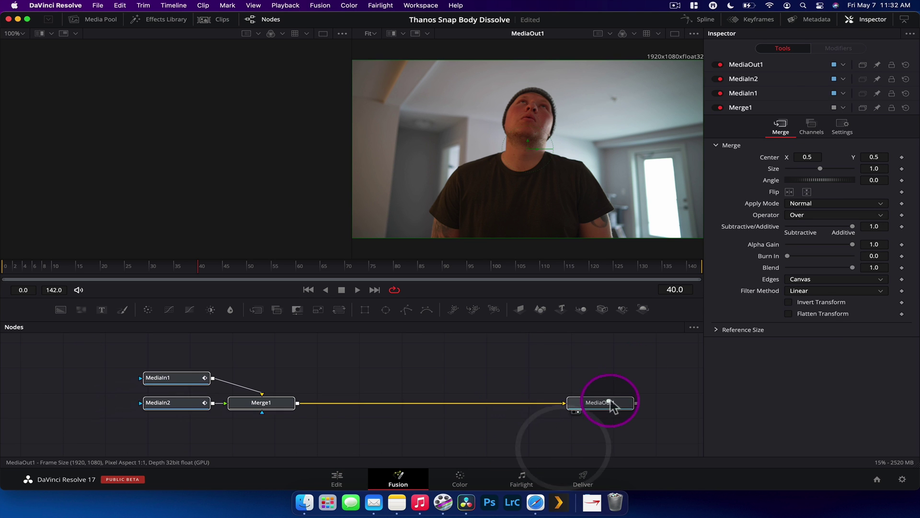
pyautogui.click(906, 24)
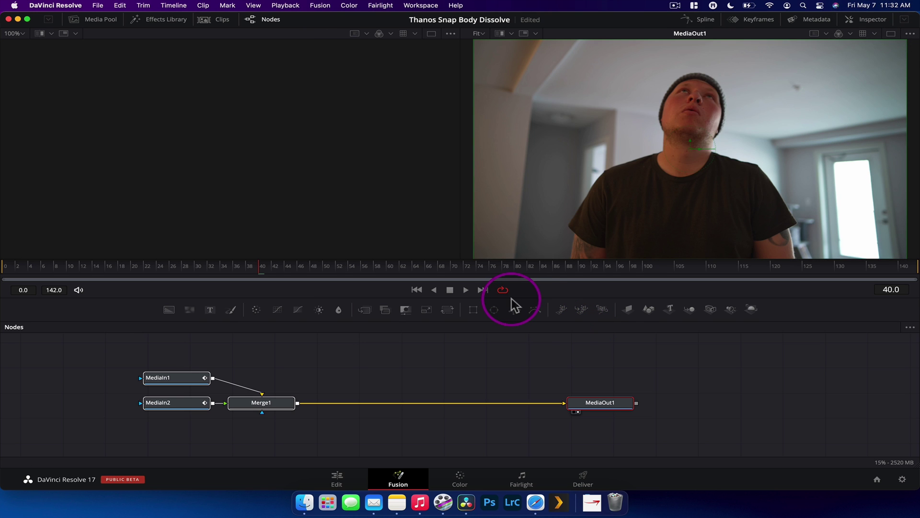
pyautogui.moveTo(511, 297); pyautogui.dragTo(502, 257)
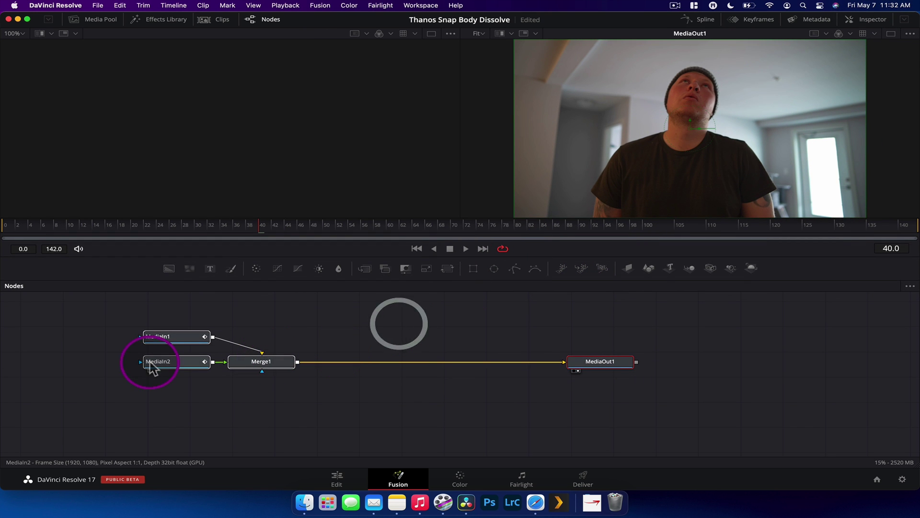
pyautogui.moveTo(158, 366); pyautogui.dragTo(176, 367)
pyautogui.click(187, 362)
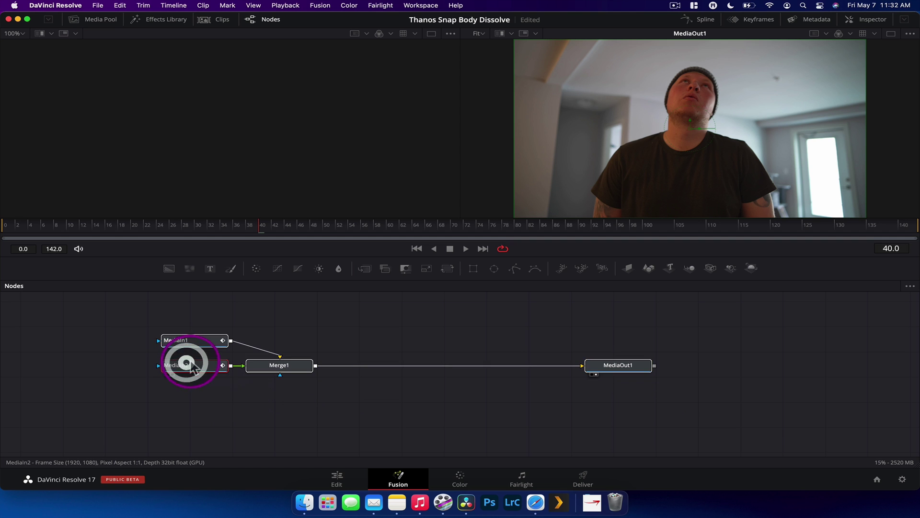
pyautogui.click(337, 333)
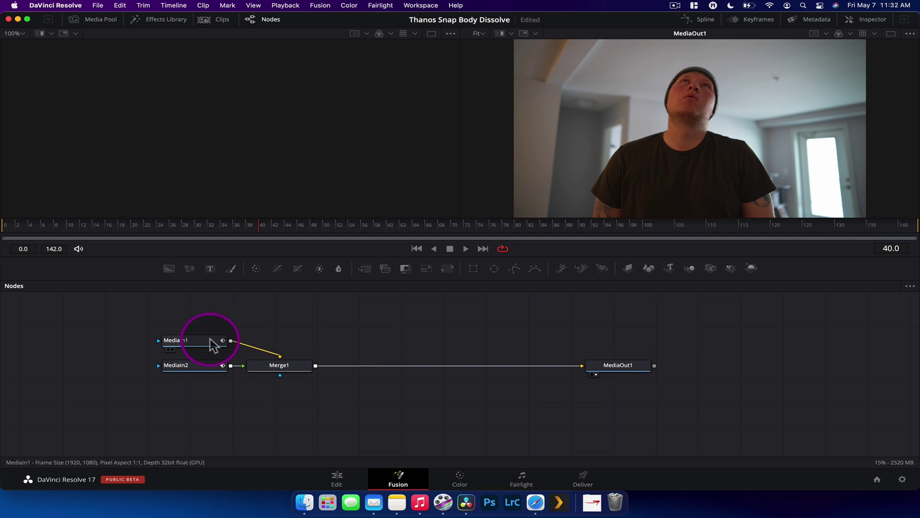
# Load MediaIn1 into the empty viewer, then place MediaIn2 above Merge1 and line up MediaIn1 before it
pyautogui.moveTo(212, 344); pyautogui.dragTo(124, 137)
pyautogui.click(241, 297)
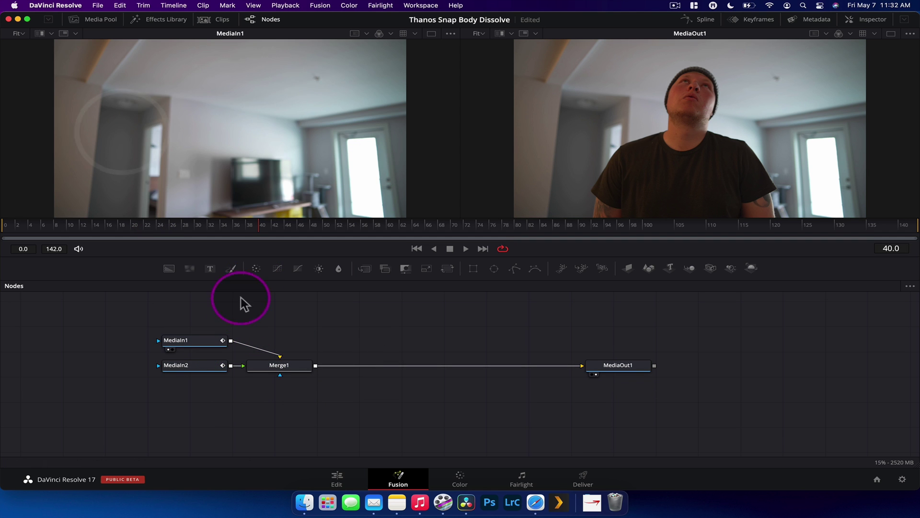
pyautogui.moveTo(188, 369); pyautogui.dragTo(270, 322)
pyautogui.moveTo(211, 342); pyautogui.dragTo(197, 368)
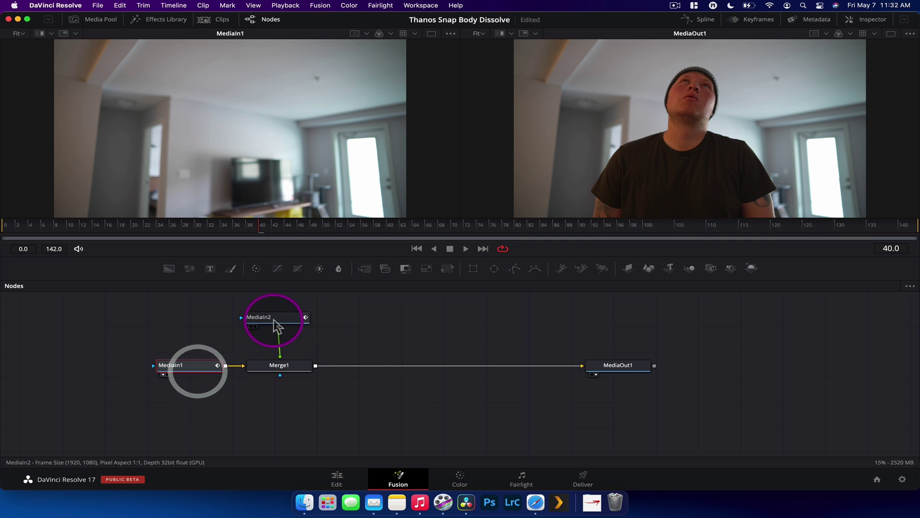
# Rename the MediaIn2 node as Acting
pyautogui.rightClick(277, 322)
pyautogui.click(310, 410)
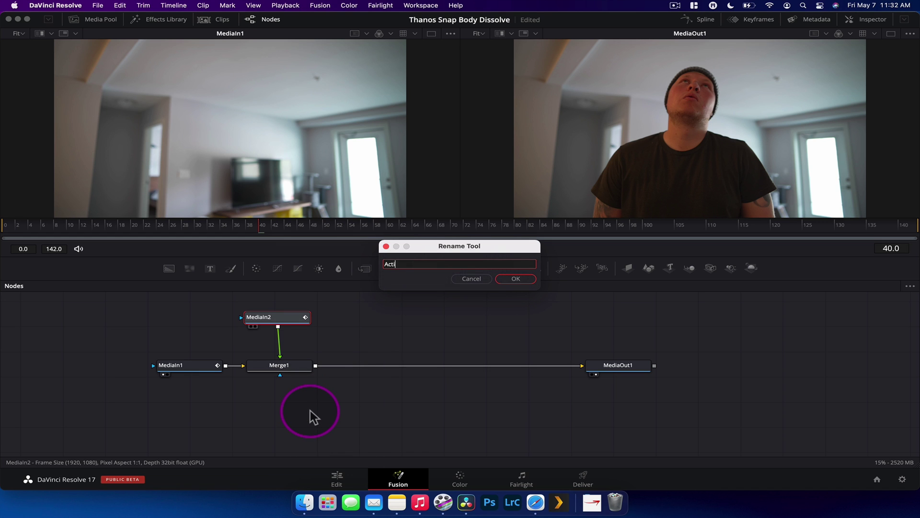
pyautogui.press('Return')
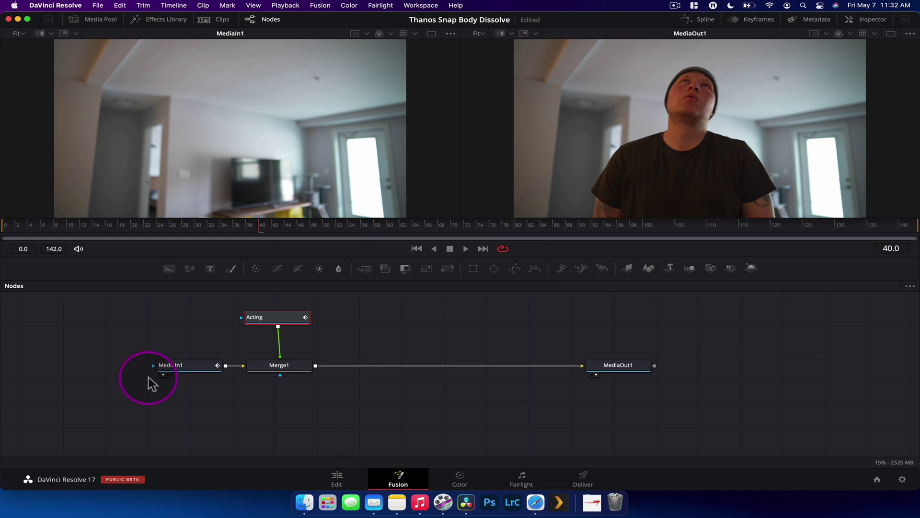
# Rename the MediaIn1 node as cleanplate
pyautogui.click(171, 369)
pyautogui.rightClick(190, 369)
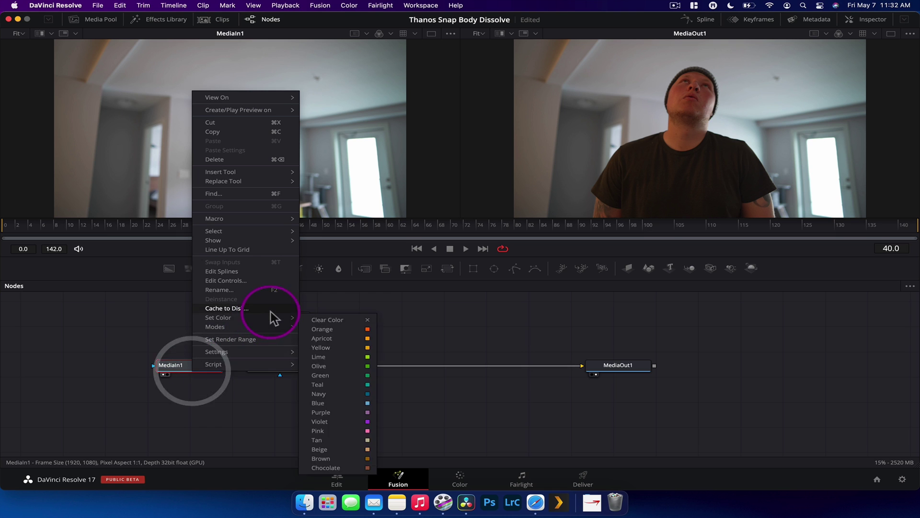
pyautogui.click(255, 289)
pyautogui.write('cleanplate')
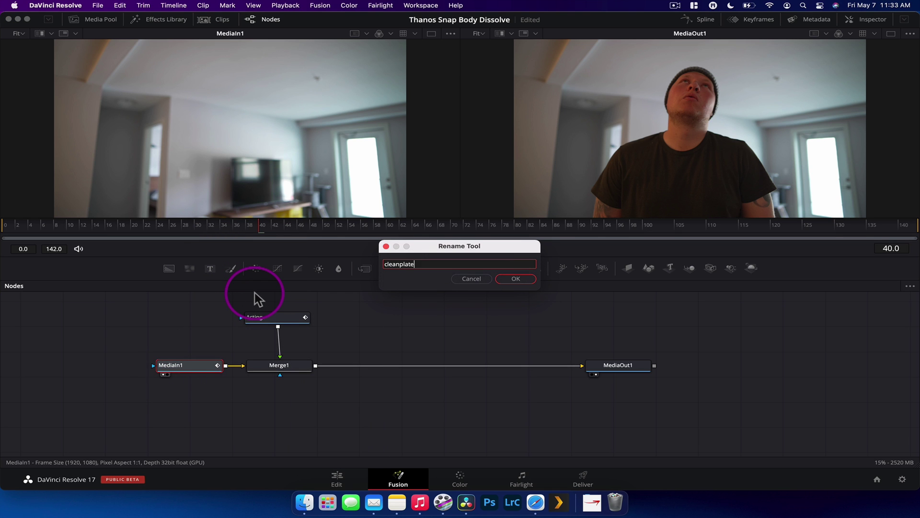
pyautogui.press('Return')
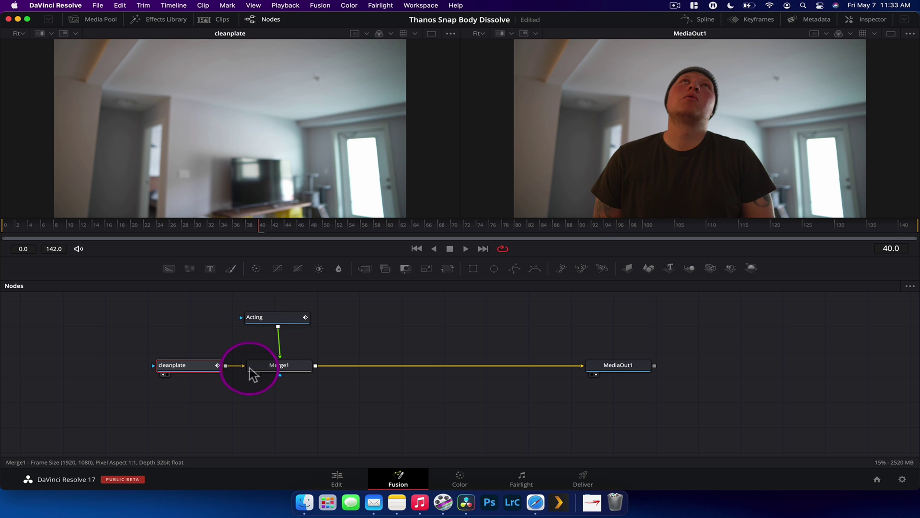
# Move the cleanplate node farther from Merge1 and delete the Merge1 node
pyautogui.moveTo(215, 368); pyautogui.dragTo(182, 367)
pyautogui.click(269, 362)
pyautogui.press('Delete')
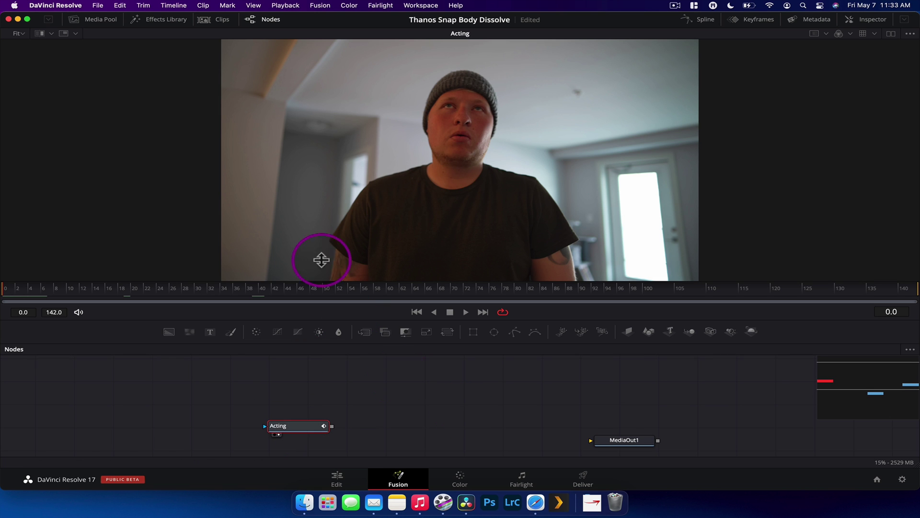
# Add a Polygon mask to the Acting node and draw a rough closed outline around the actor, extending below the frame
pyautogui.scroll(3, 462, 142)
pyautogui.scroll(-3, 462, 142)
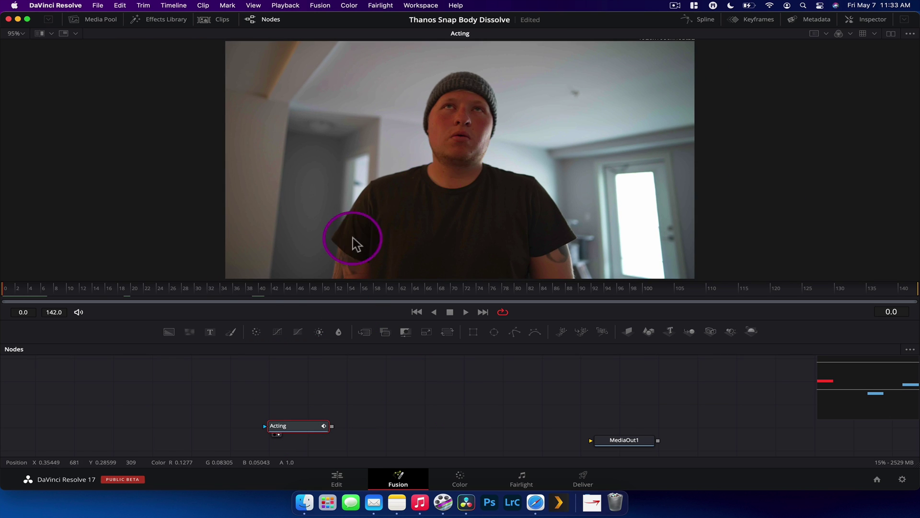
pyautogui.moveTo(266, 295); pyautogui.dragTo(8, 301)
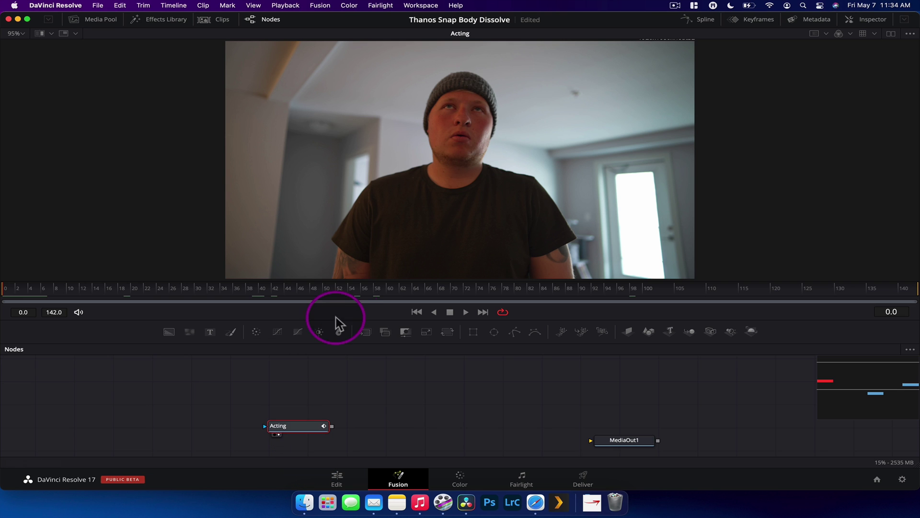
pyautogui.scroll(1, 358, 257)
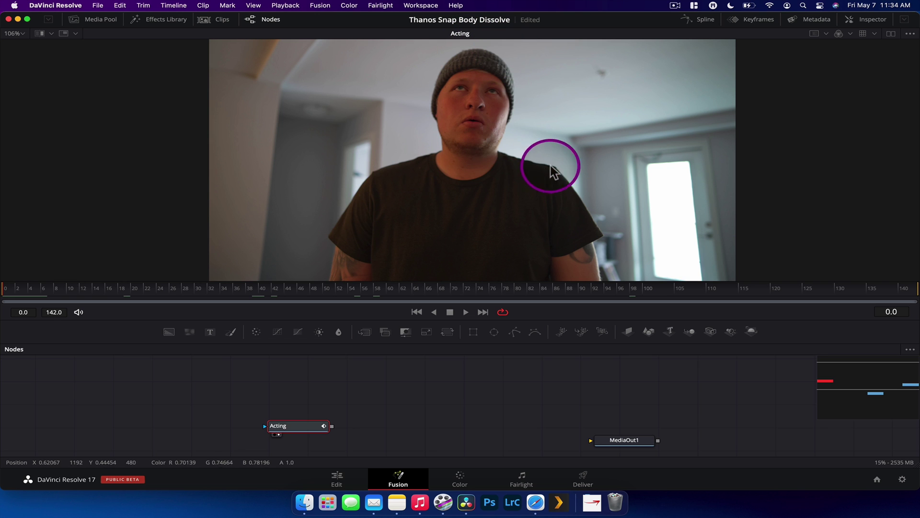
pyautogui.scroll(-3, 467, 209)
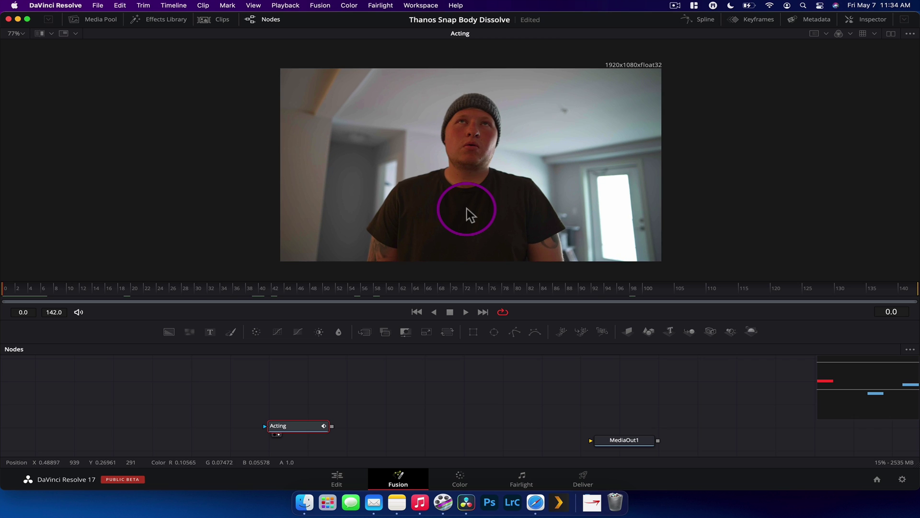
pyautogui.scroll(-1, 467, 211)
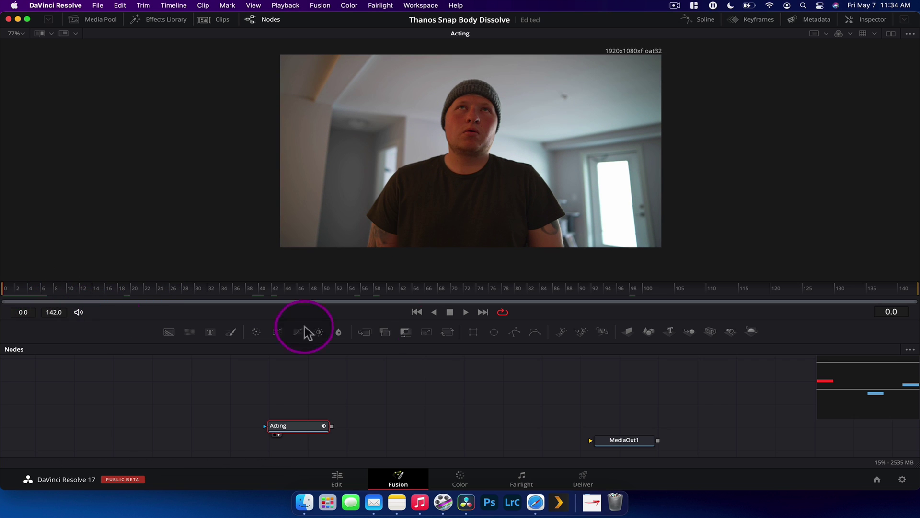
pyautogui.click(517, 336)
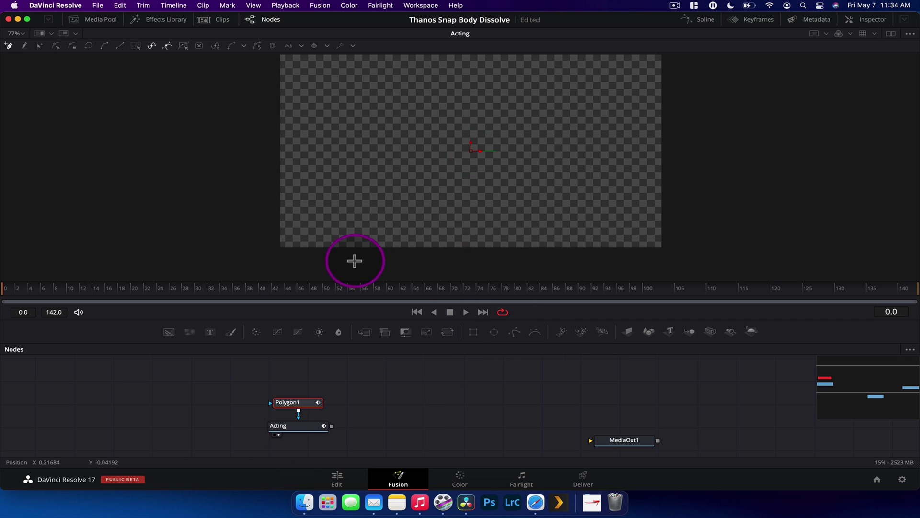
pyautogui.click(368, 157)
pyautogui.click(417, 94)
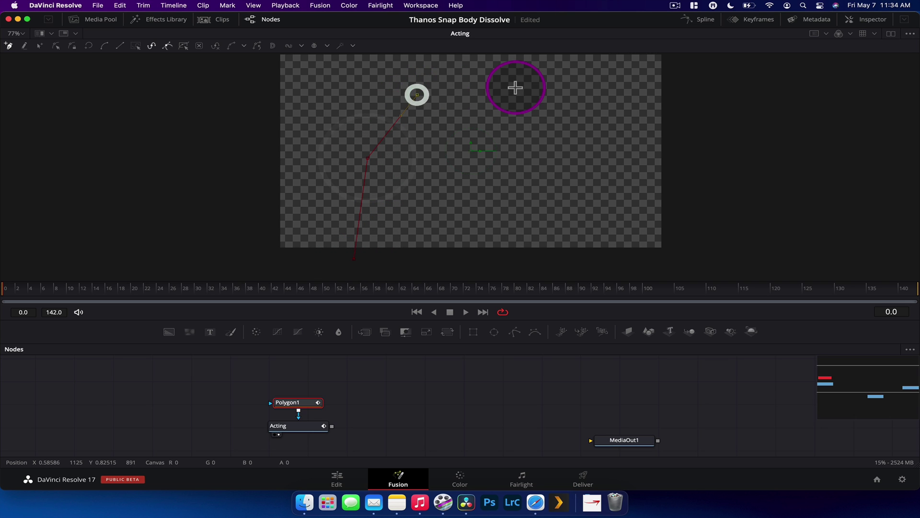
pyautogui.click(516, 87)
pyautogui.click(573, 122)
pyautogui.click(585, 205)
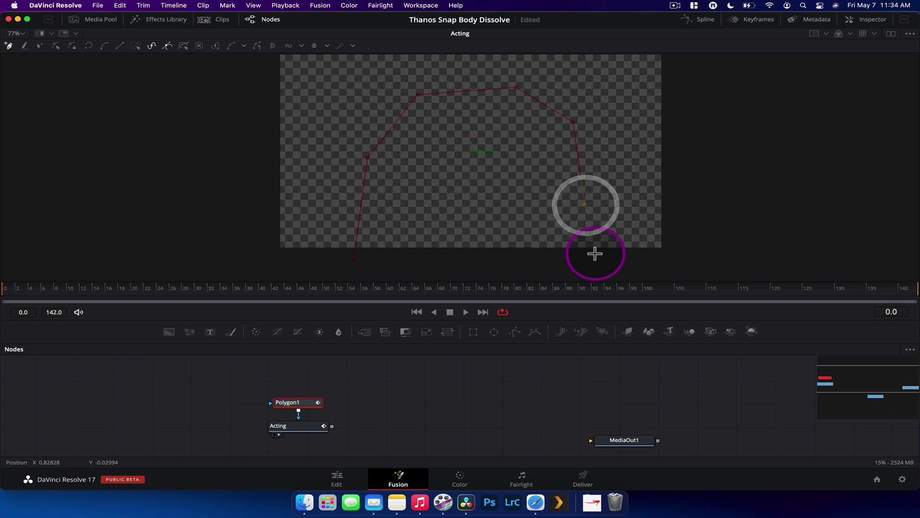
pyautogui.click(596, 253)
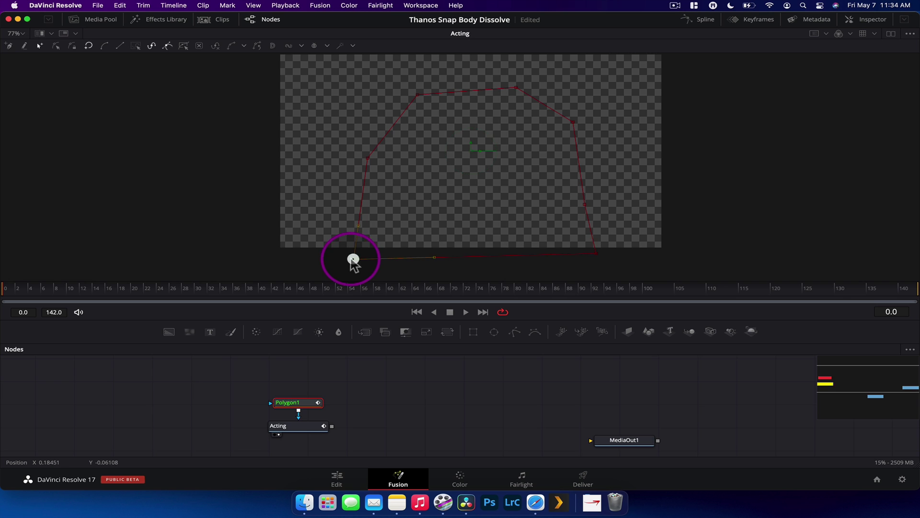
pyautogui.click(353, 259)
# Tighten the polygon mask along the actor's arm and shoulder on the left side of the picture
pyautogui.scroll(3, 381, 202)
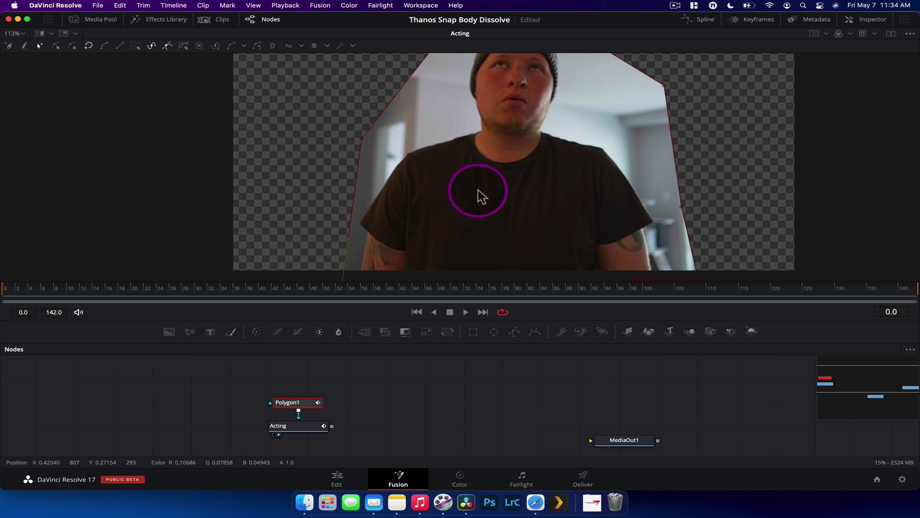
pyautogui.moveTo(353, 238); pyautogui.dragTo(357, 238)
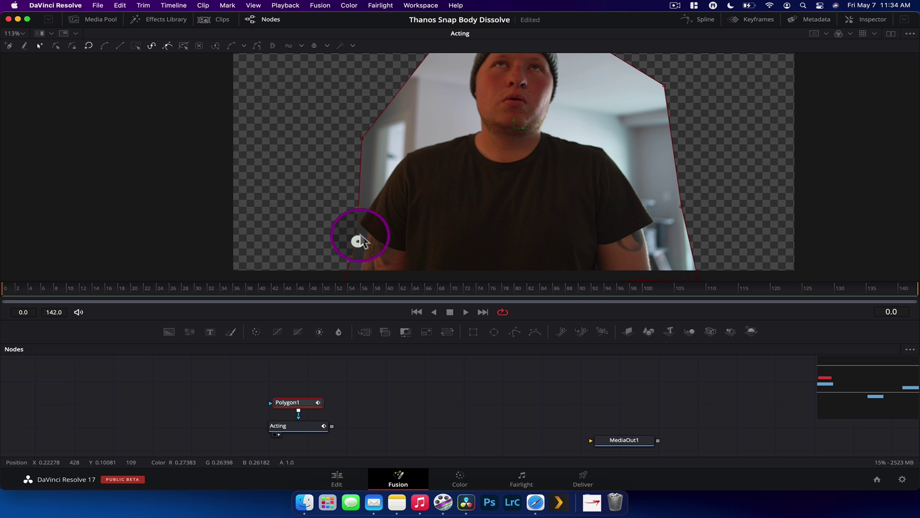
pyautogui.moveTo(358, 214); pyautogui.dragTo(353, 215)
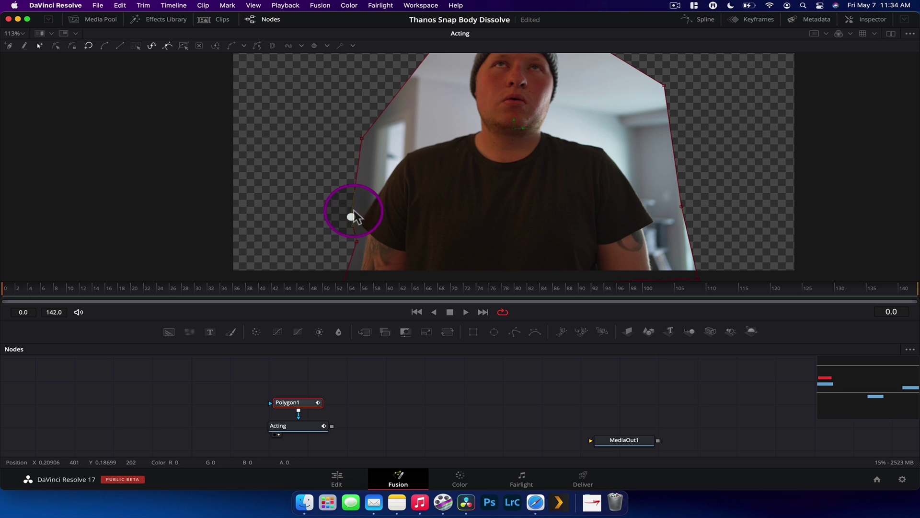
pyautogui.moveTo(362, 138); pyautogui.dragTo(395, 160)
pyautogui.scroll(3, 401, 159)
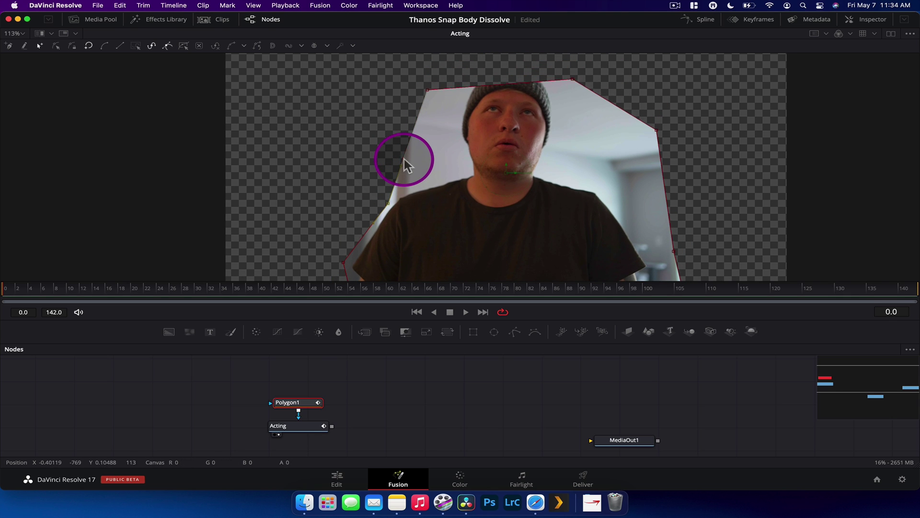
pyautogui.moveTo(402, 161); pyautogui.dragTo(409, 189)
# Shape the polygon mask around the picture-left side of the actor's neck and face and over the top of the beanie
pyautogui.moveTo(457, 170); pyautogui.dragTo(462, 148)
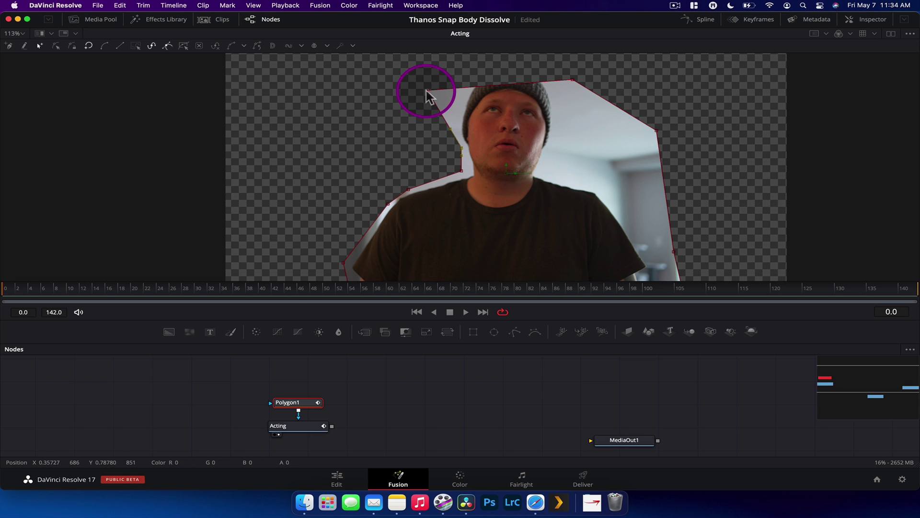
pyautogui.moveTo(430, 96); pyautogui.dragTo(478, 71)
pyautogui.moveTo(514, 88); pyautogui.dragTo(514, 89)
pyautogui.moveTo(547, 114); pyautogui.dragTo(504, 122)
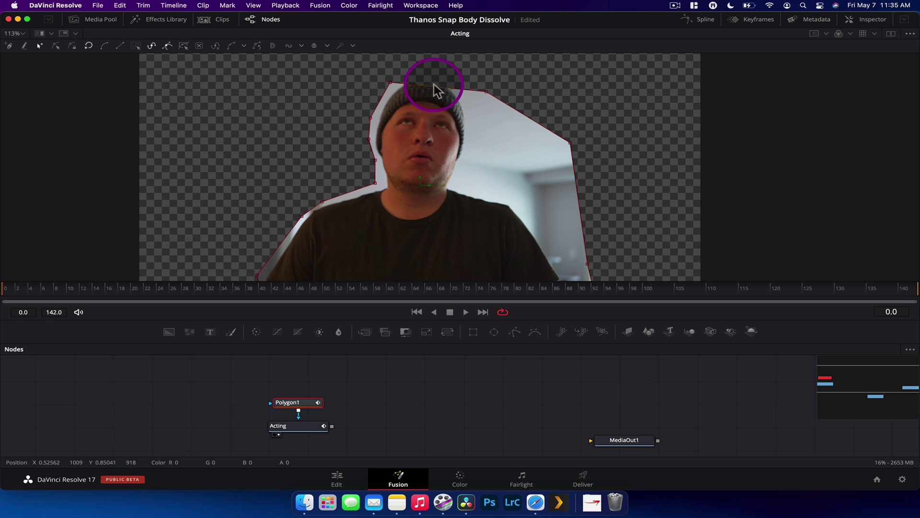
pyautogui.moveTo(434, 84); pyautogui.dragTo(433, 65)
# Bring the polygon mask in around the picture-right side of the actor's head and down to the base of the neck
pyautogui.click(470, 88)
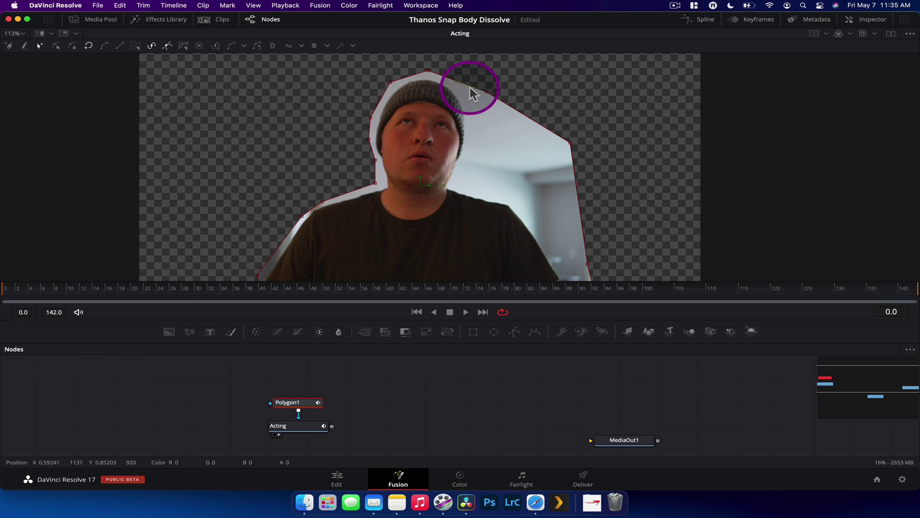
pyautogui.moveTo(467, 91); pyautogui.dragTo(488, 95)
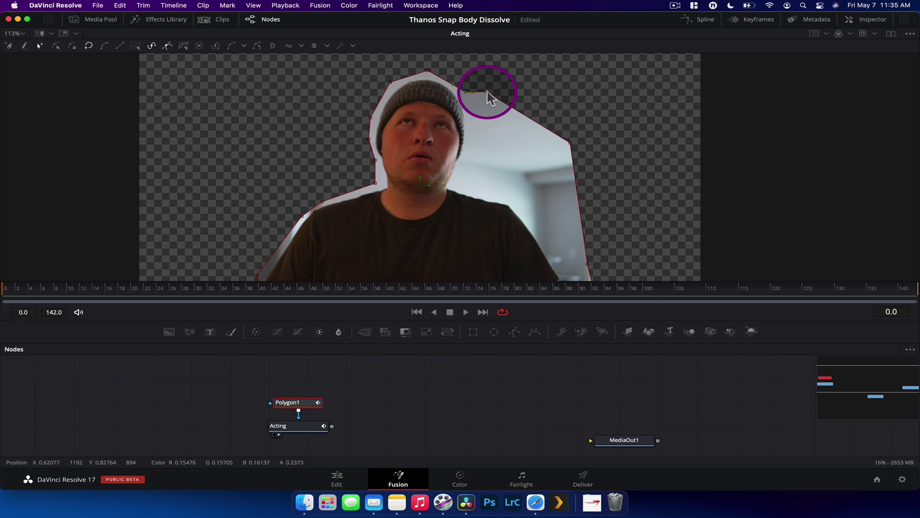
pyautogui.moveTo(477, 129); pyautogui.dragTo(474, 135)
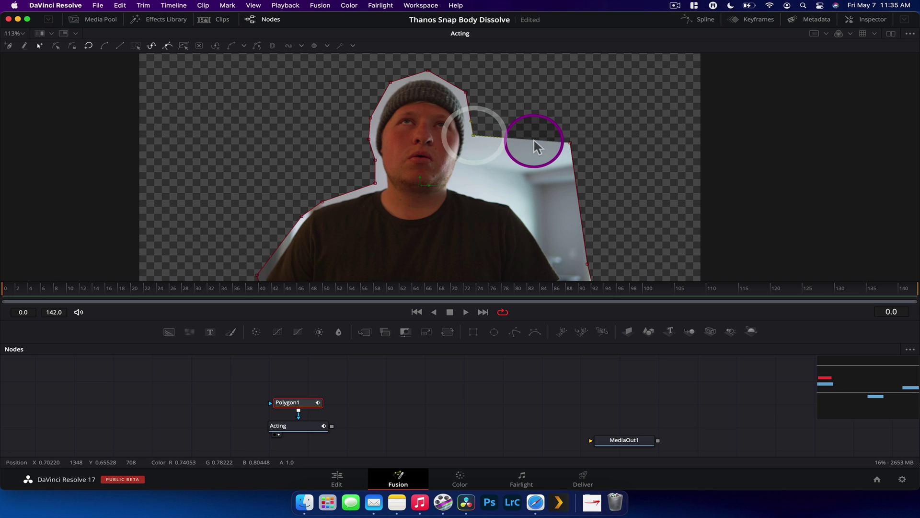
pyautogui.moveTo(534, 140); pyautogui.dragTo(462, 172)
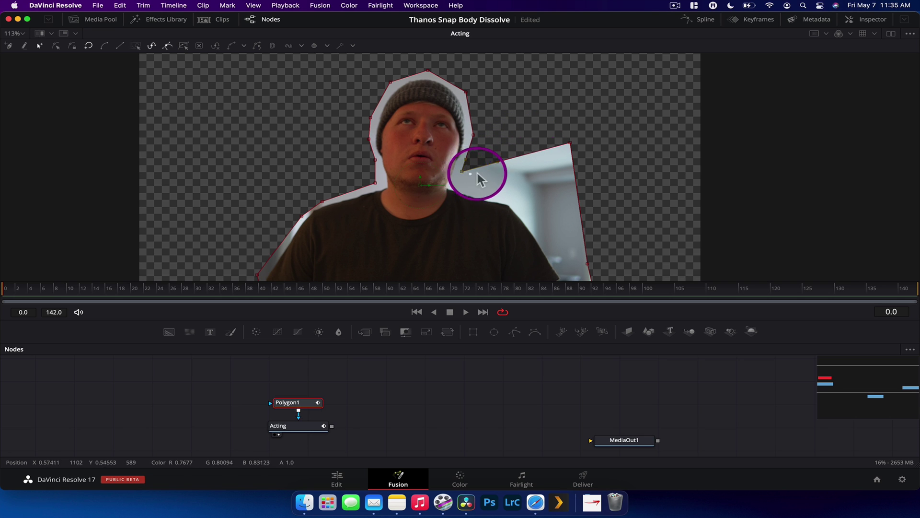
pyautogui.moveTo(571, 143); pyautogui.dragTo(473, 187)
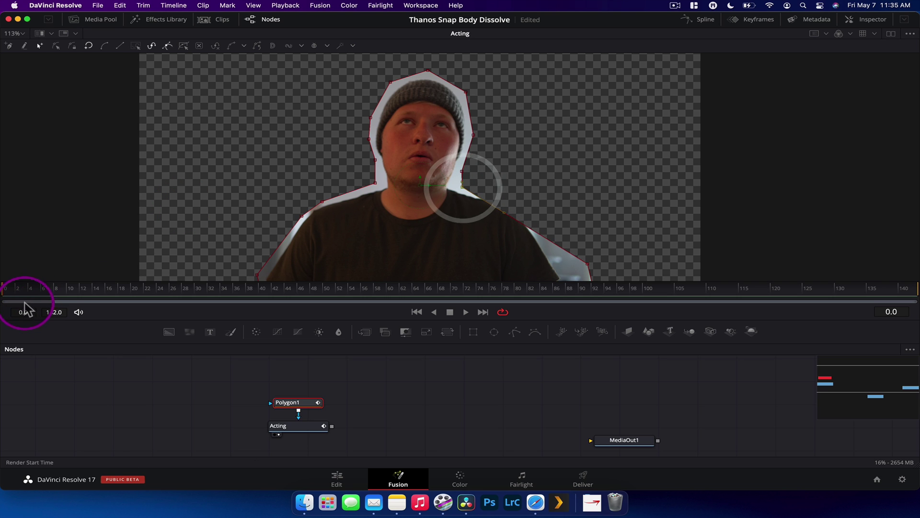
# Fit the polygon mask to the actor's shoulder, sleeve and arm on the right side of the picture, down past the frame edge
pyautogui.scroll(-3, 569, 228)
pyautogui.scroll(-3, 569, 228)
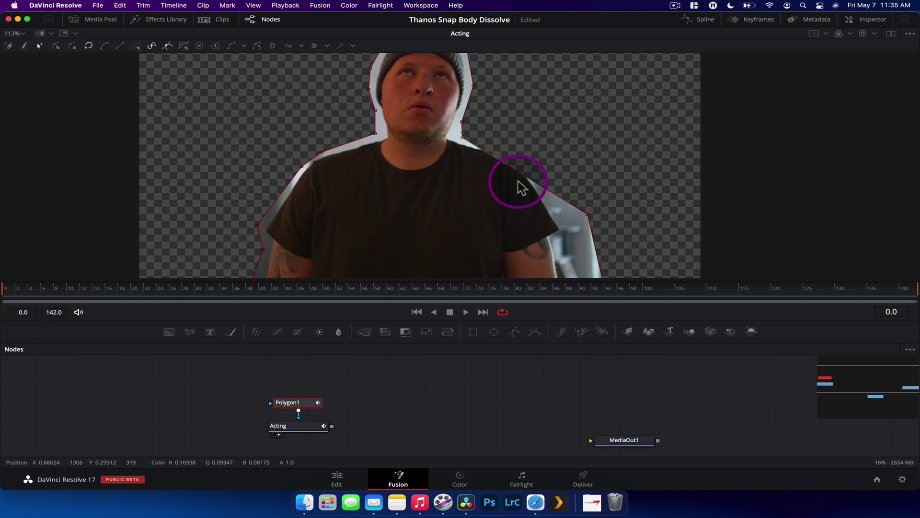
pyautogui.moveTo(512, 160); pyautogui.dragTo(512, 152)
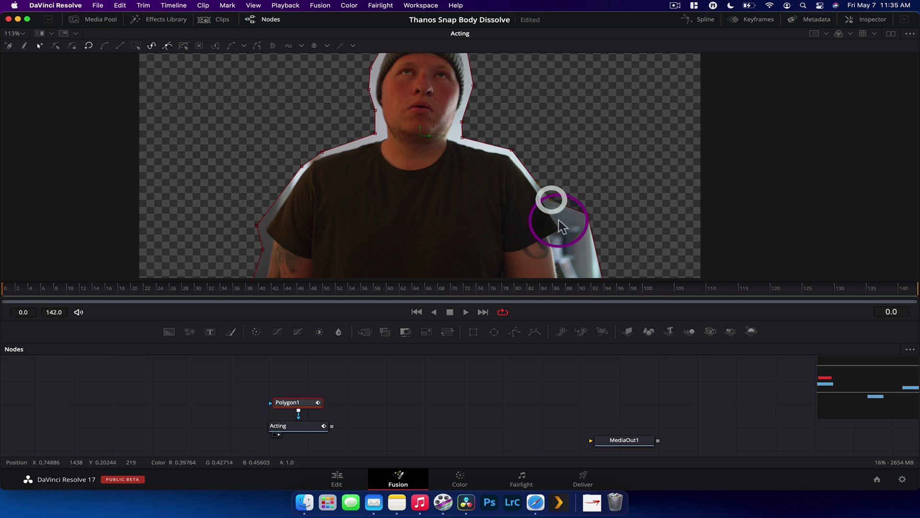
pyautogui.scroll(-3, 559, 220)
pyautogui.moveTo(588, 183); pyautogui.dragTo(579, 206)
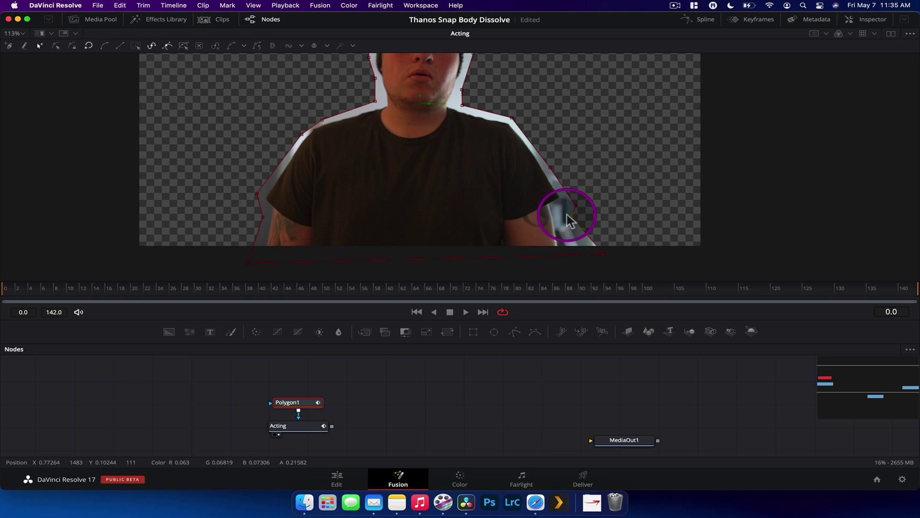
pyautogui.moveTo(557, 214); pyautogui.dragTo(558, 212)
pyautogui.moveTo(604, 254); pyautogui.dragTo(569, 264)
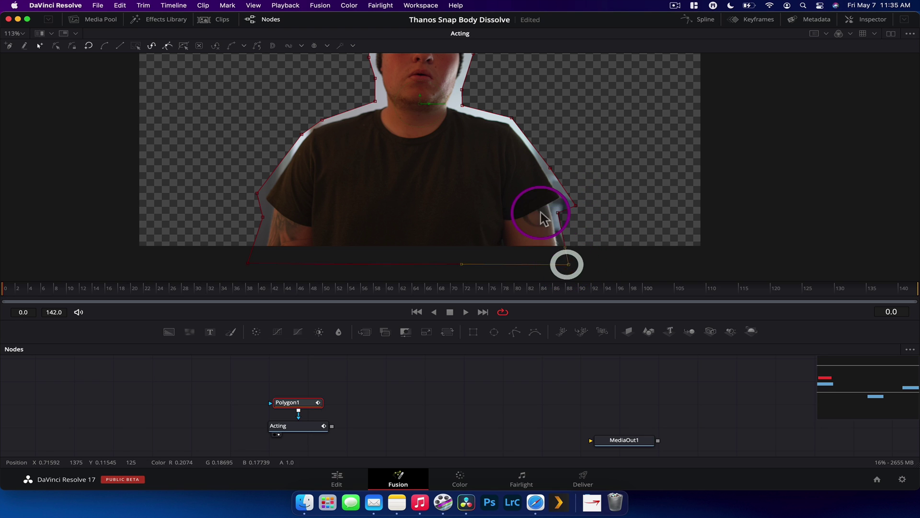
pyautogui.scroll(-3, 541, 211)
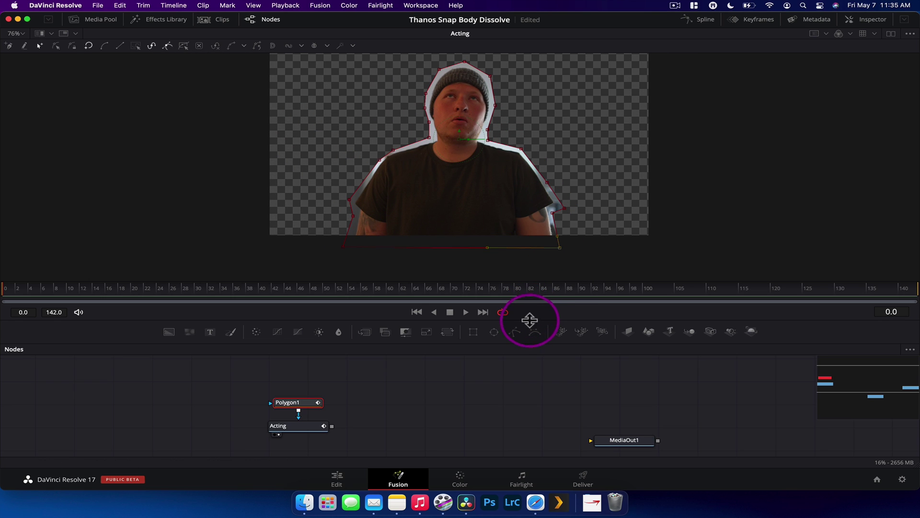
# Scrub through the clip to check the mask against the actor's movement and keyframe its picture-left shoulder point at frame 31
pyautogui.moveTo(531, 321); pyautogui.dragTo(527, 332)
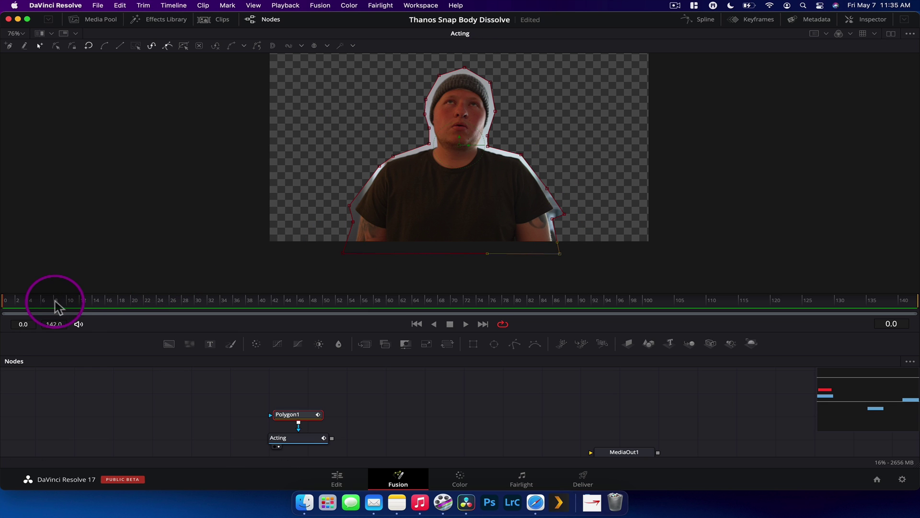
pyautogui.moveTo(45, 304); pyautogui.dragTo(918, 309)
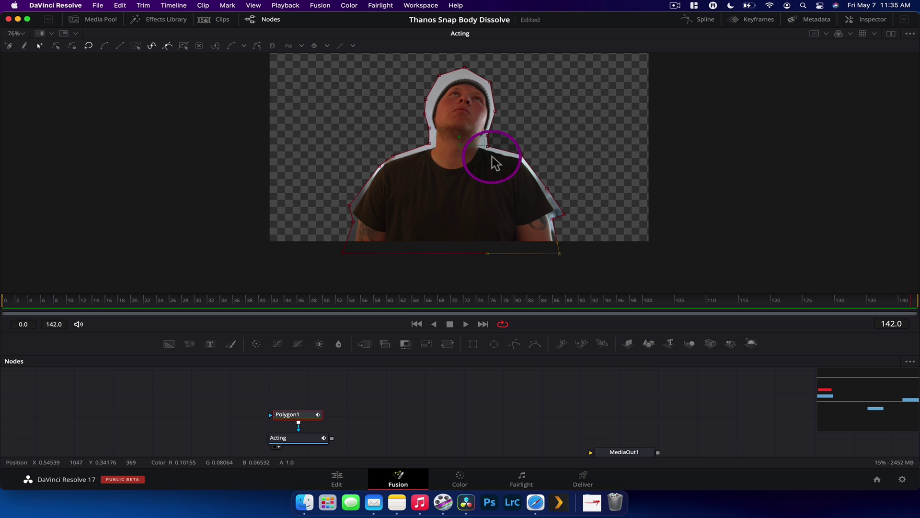
pyautogui.scroll(1, 500, 153)
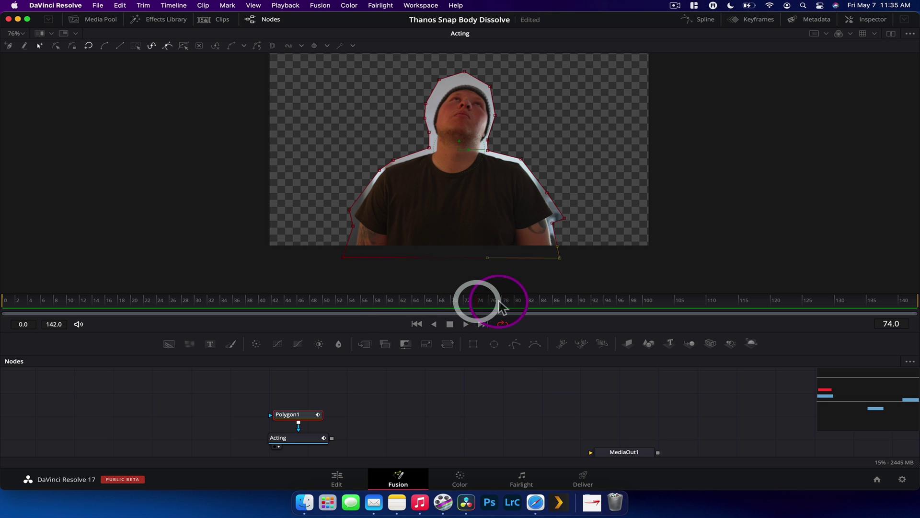
pyautogui.moveTo(499, 305); pyautogui.dragTo(196, 301)
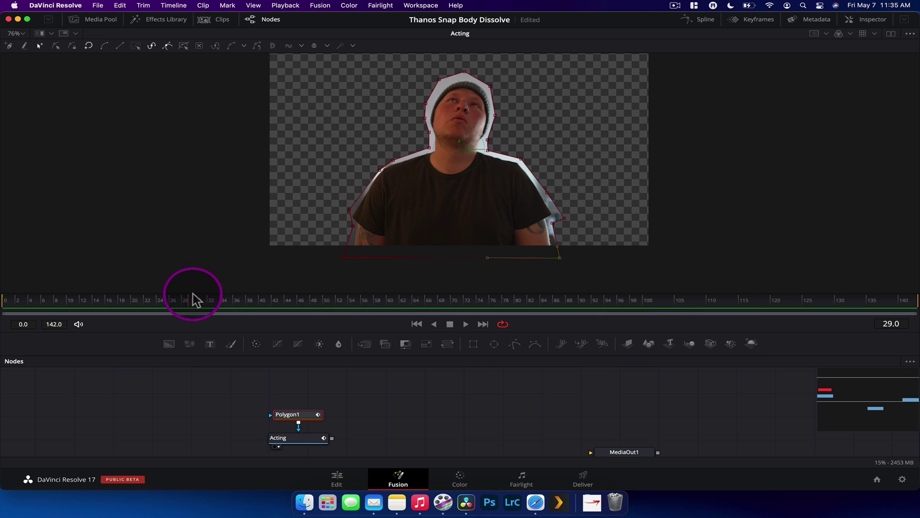
pyautogui.moveTo(129, 298); pyautogui.dragTo(369, 292)
pyautogui.moveTo(275, 288); pyautogui.dragTo(204, 285)
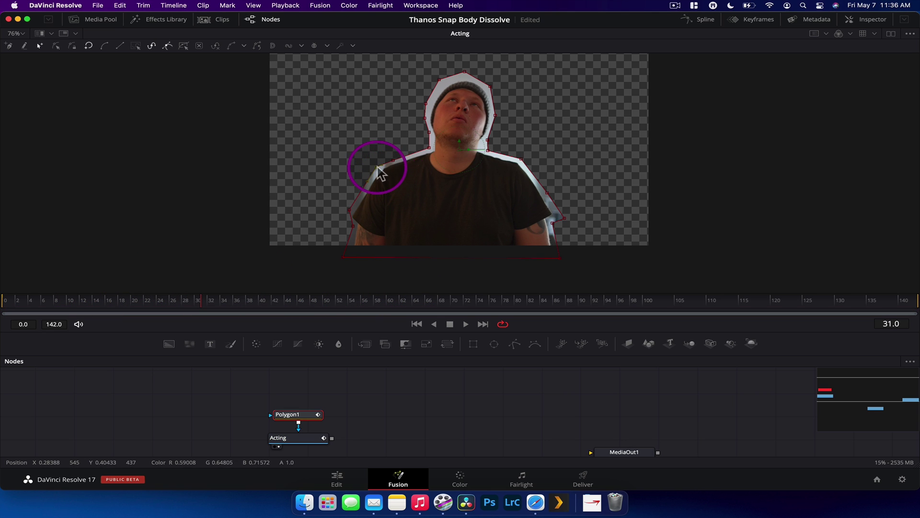
pyautogui.click(378, 171)
pyautogui.moveTo(206, 319)
pyautogui.mouseDown()
pyautogui.moveTo(159, 304)
pyautogui.moveTo(216, 304)
pyautogui.moveTo(118, 304)
pyautogui.moveTo(276, 303)
pyautogui.mouseUp()
pyautogui.click(382, 179)
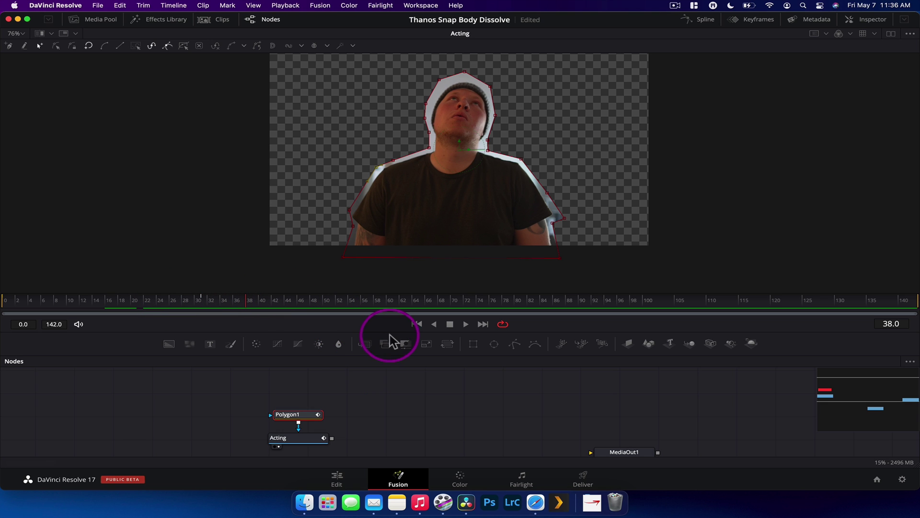
# Enlarge the node area and place the Polygon1 node directly before the Acting node
pyautogui.moveTo(394, 331); pyautogui.dragTo(388, 277)
pyautogui.click(432, 413)
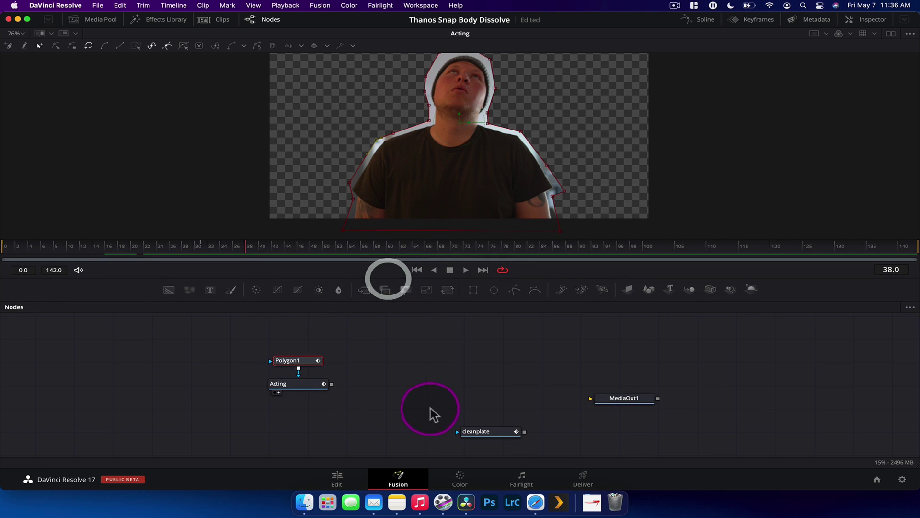
pyautogui.moveTo(298, 362); pyautogui.dragTo(237, 386)
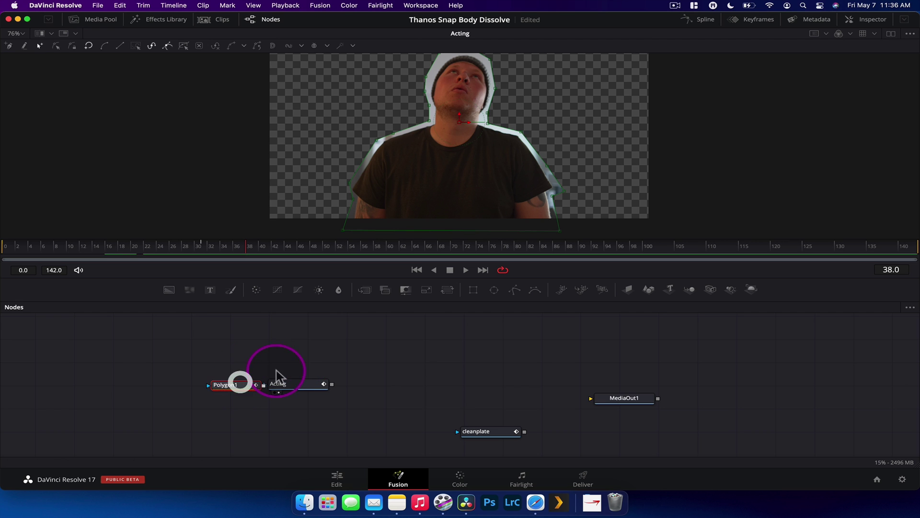
# Add an unconnected pEmitter node above and just past the Acting node
pyautogui.click(350, 399)
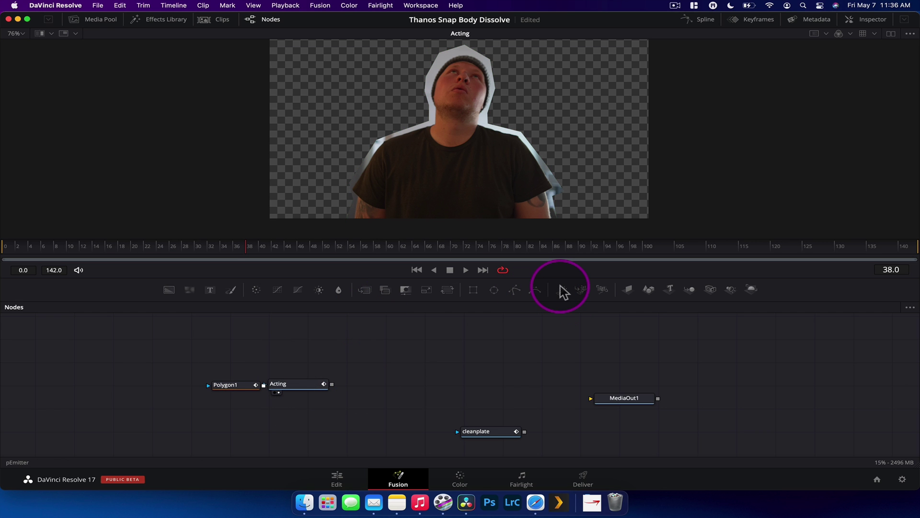
pyautogui.moveTo(563, 291); pyautogui.dragTo(371, 341)
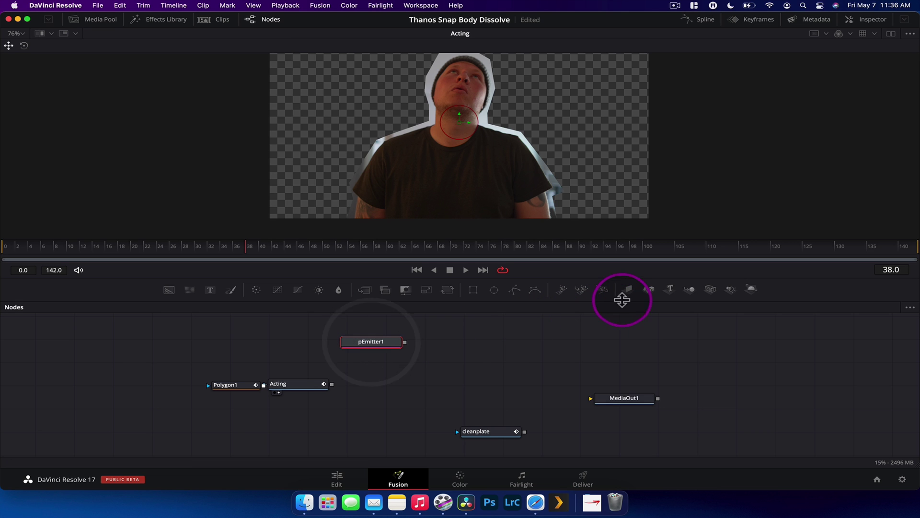
# Add a pRender node past pEmitter1, connect the emitter's output to it and show its settings
pyautogui.moveTo(622, 299); pyautogui.dragTo(563, 344)
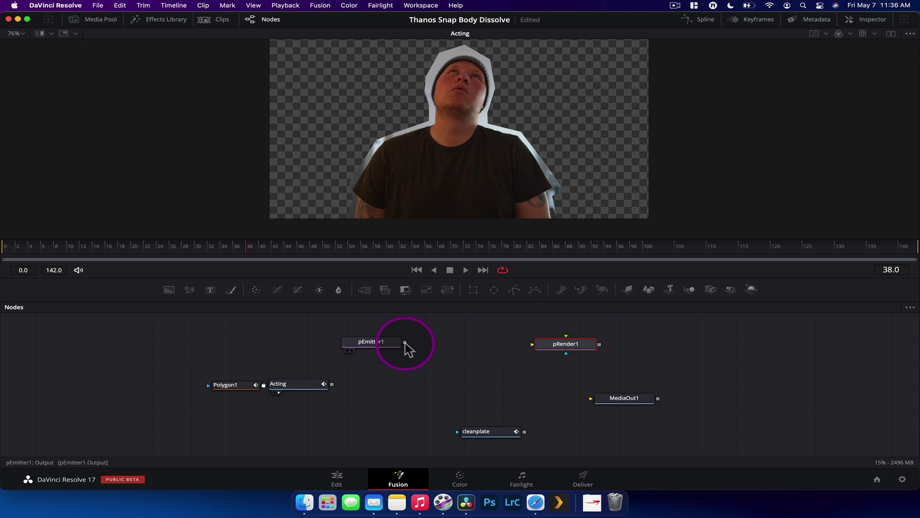
pyautogui.moveTo(405, 343); pyautogui.dragTo(579, 346)
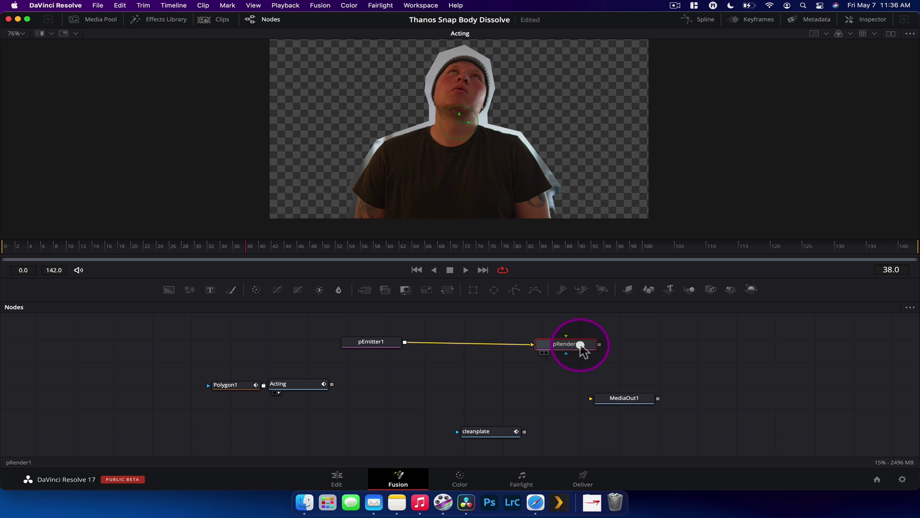
pyautogui.click(875, 22)
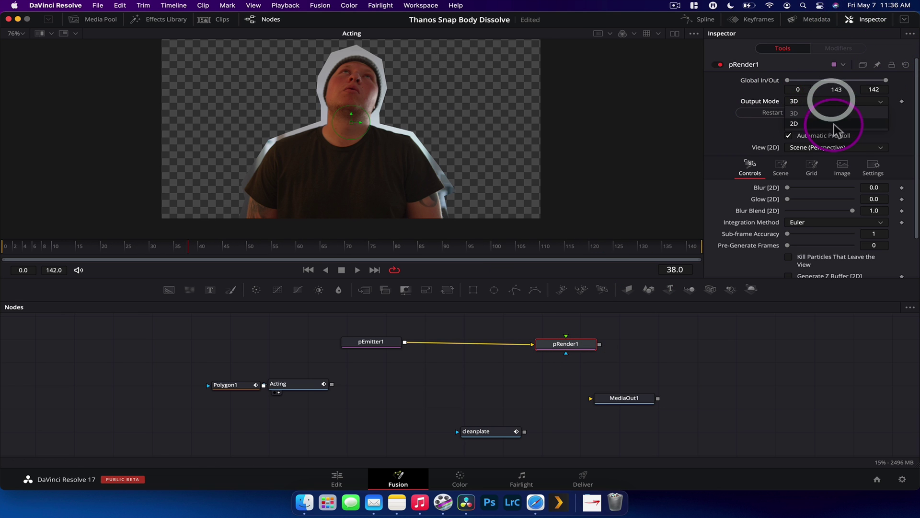
# Split the preview into two viewers, showing Acting in one and the whole pRender1 frame in the other
pyautogui.click(679, 36)
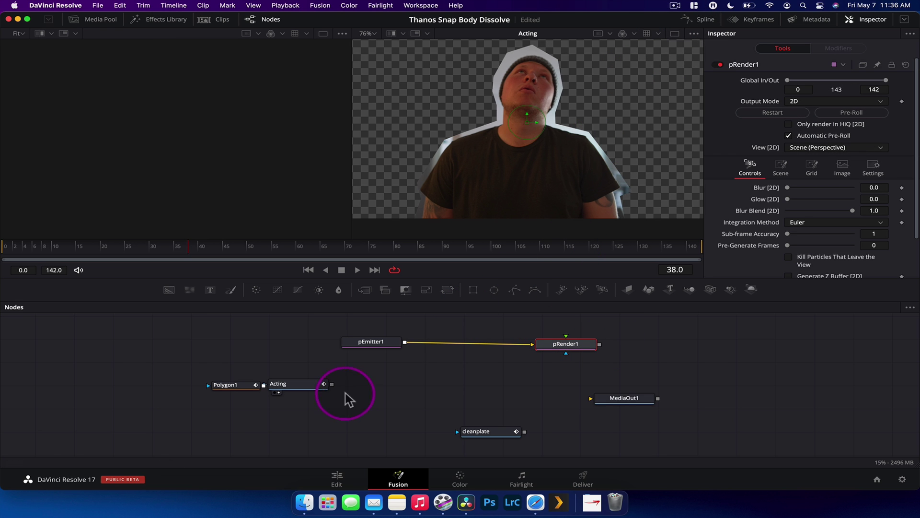
pyautogui.moveTo(307, 384); pyautogui.dragTo(191, 157)
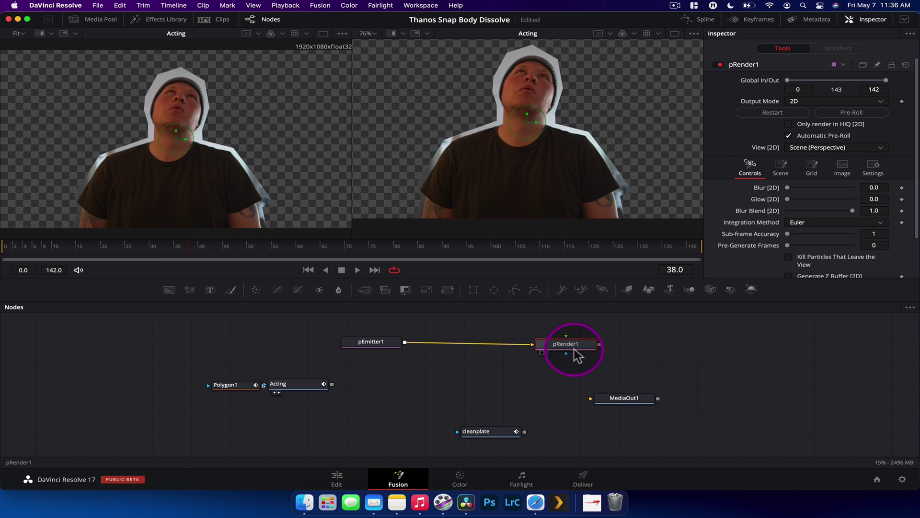
pyautogui.moveTo(573, 347); pyautogui.dragTo(559, 120)
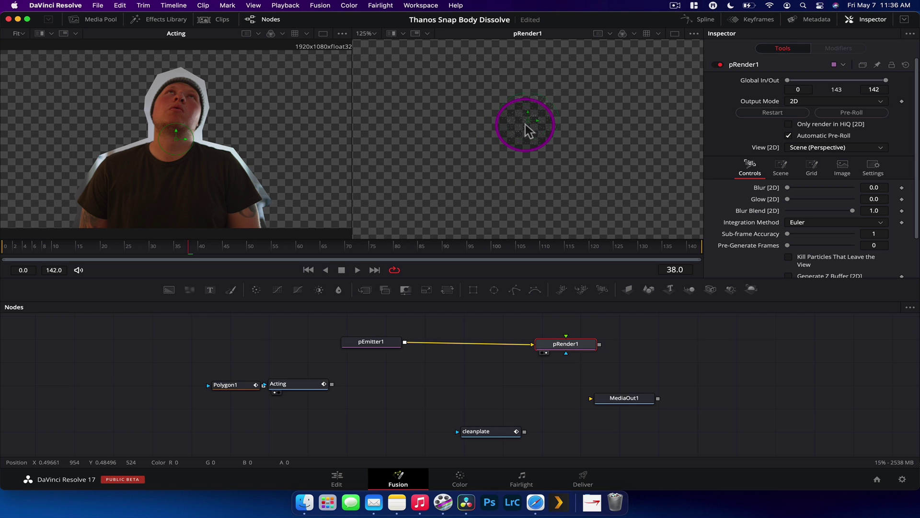
pyautogui.hotkey('ctrl', 'f')
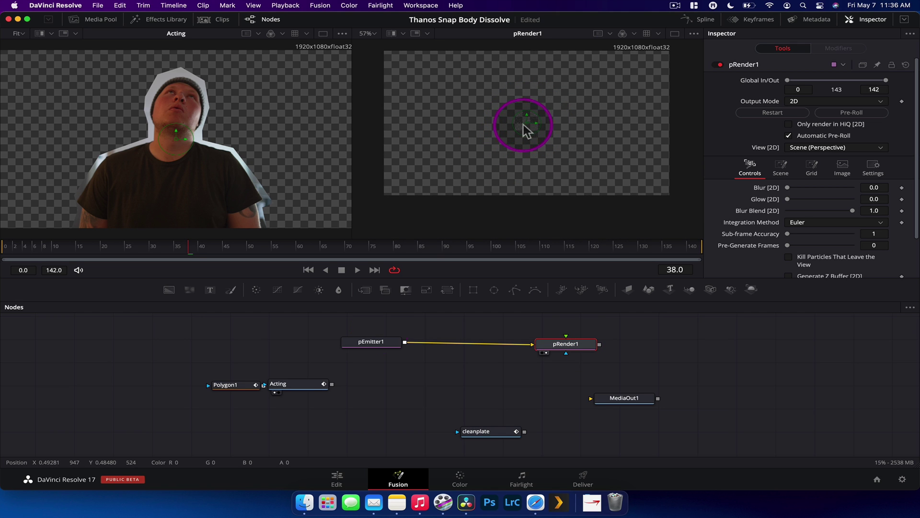
# Set pEmitter1's region to Bitmap and connect the masked Acting node to it as the region bitmap
pyautogui.moveTo(369, 339); pyautogui.dragTo(423, 349)
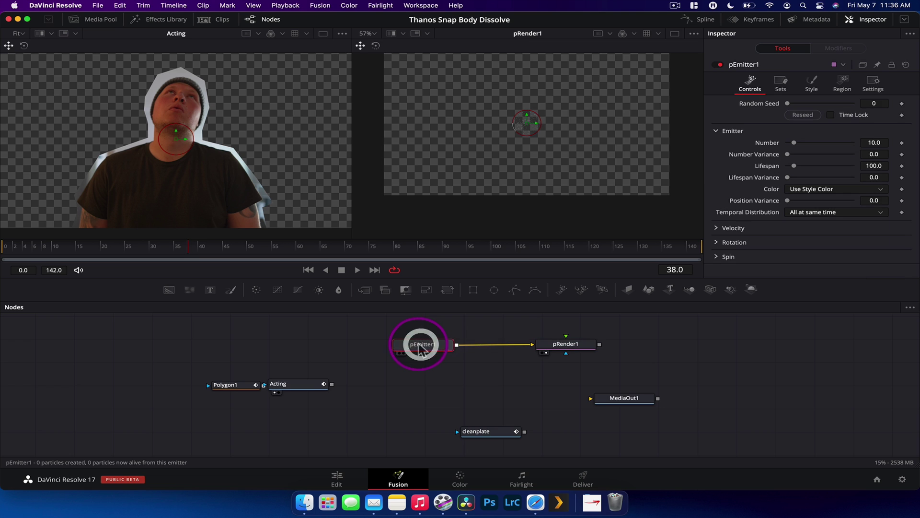
pyautogui.click(851, 88)
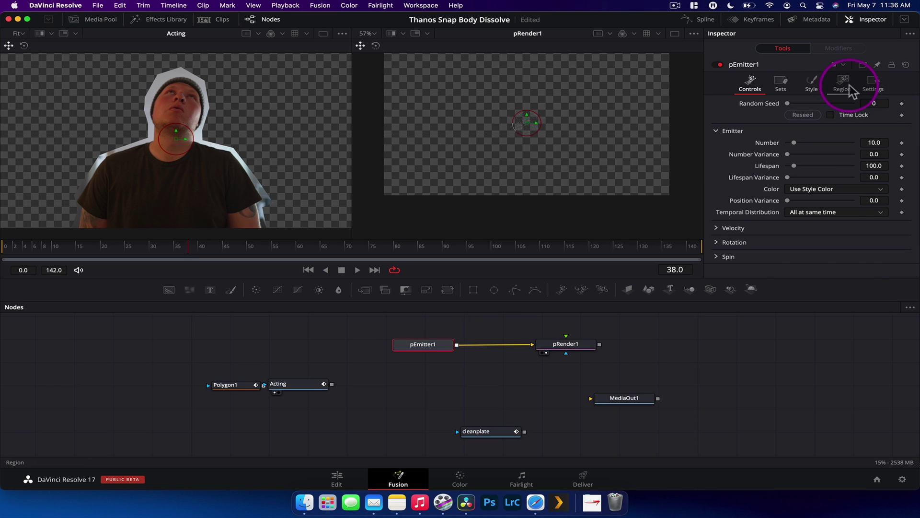
pyautogui.click(817, 116)
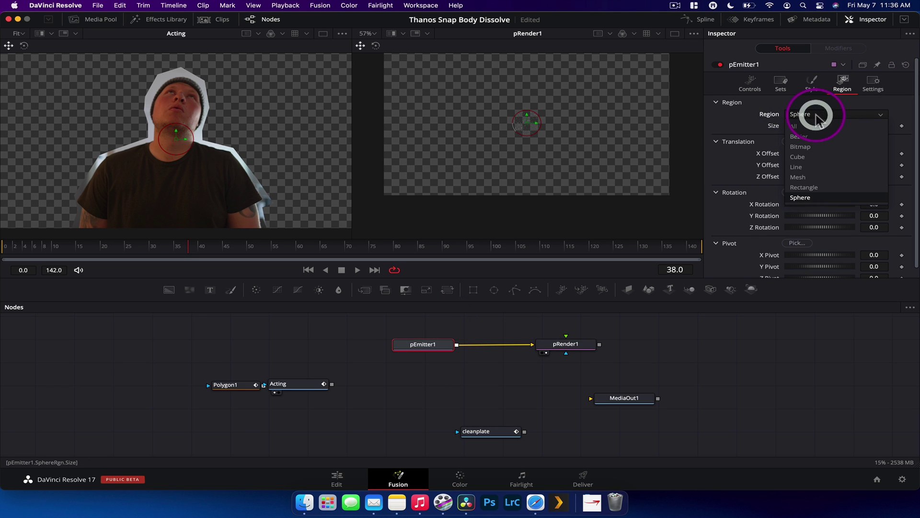
pyautogui.click(815, 147)
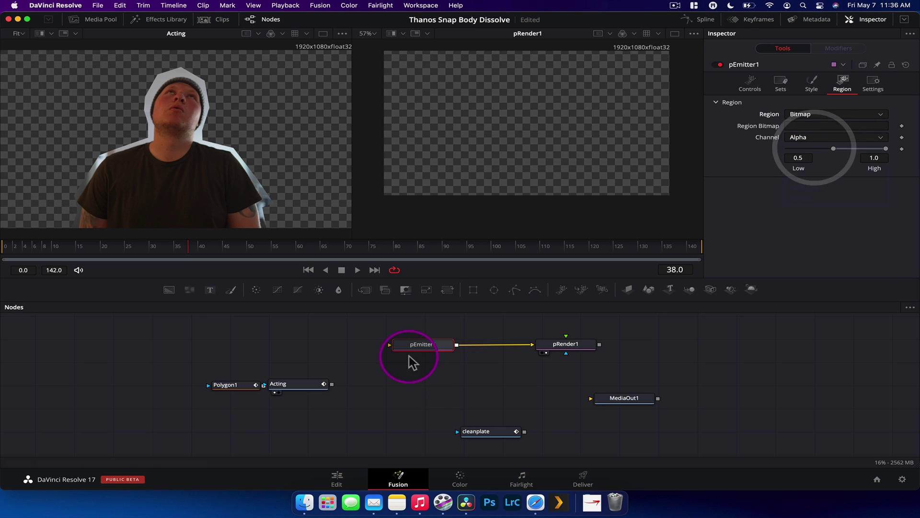
pyautogui.moveTo(248, 353); pyautogui.dragTo(402, 350)
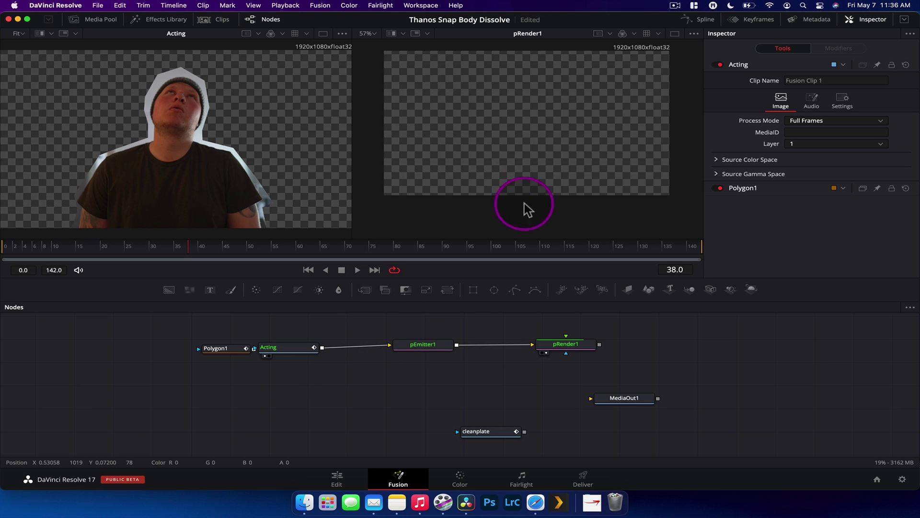
pyautogui.scroll(2, 510, 165)
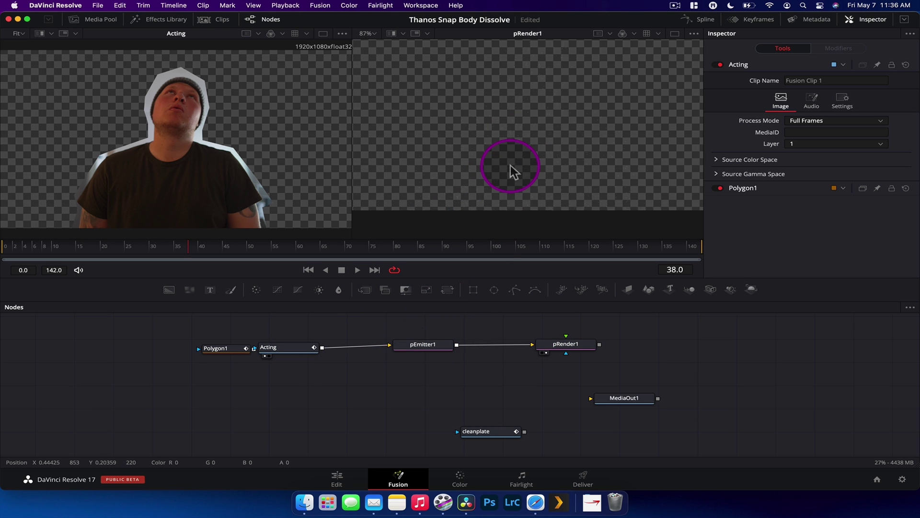
pyautogui.scroll(-2, 511, 165)
# Set pEmitter1's particle number to 1000 and its color to Use Color from Region
pyautogui.click(427, 345)
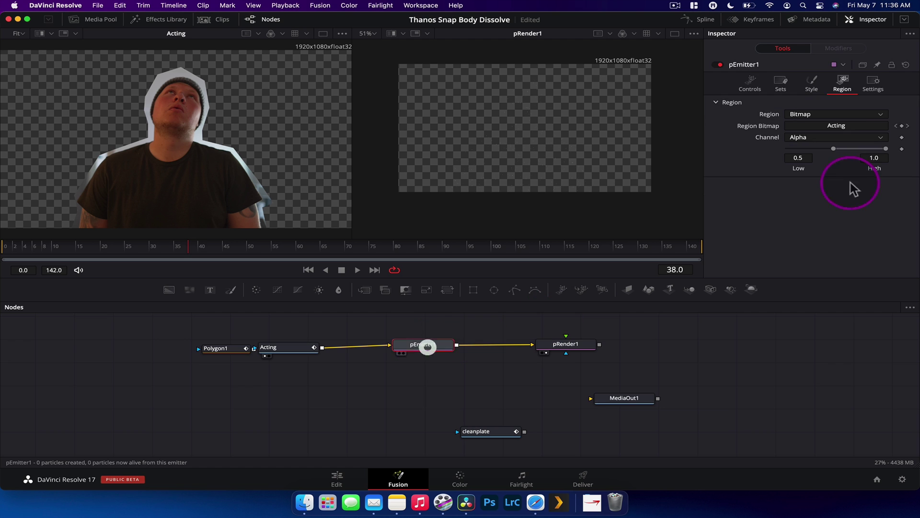
pyautogui.click(750, 86)
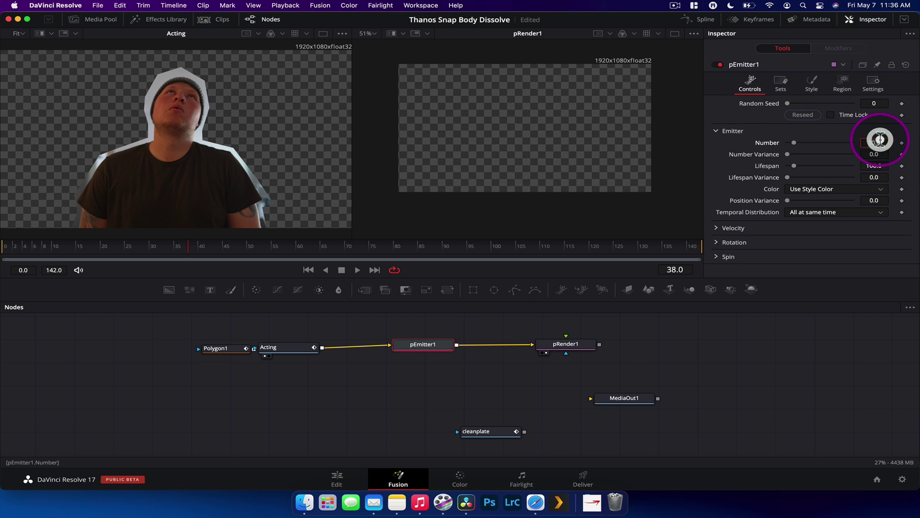
pyautogui.write('10000')
pyautogui.press('Tab')
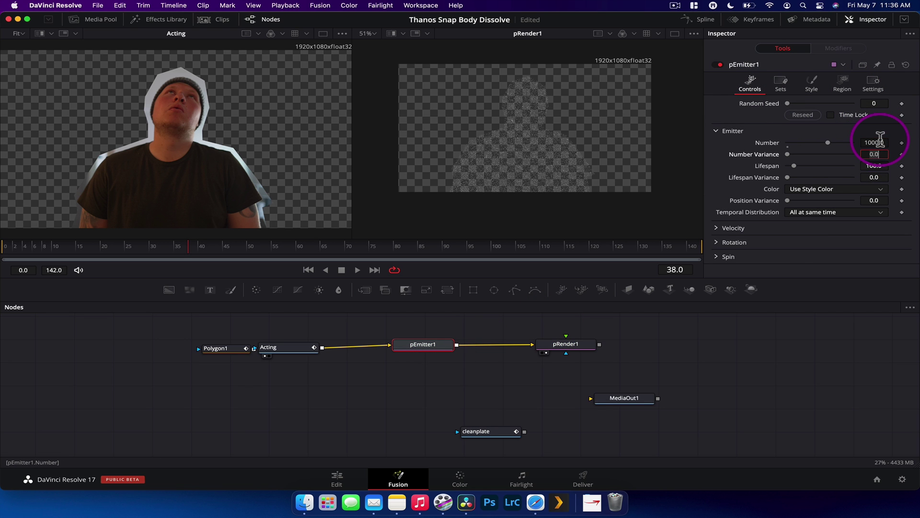
pyautogui.scroll(1, 614, 122)
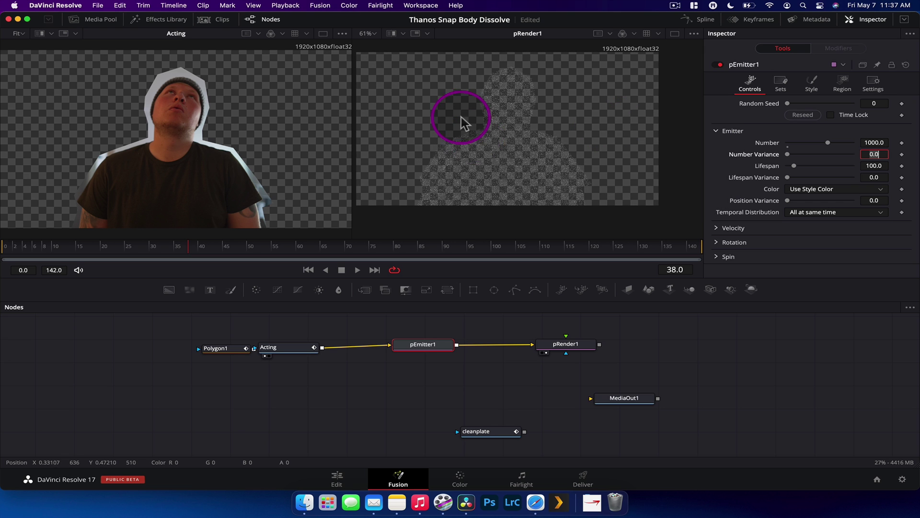
pyautogui.scroll(1, 500, 143)
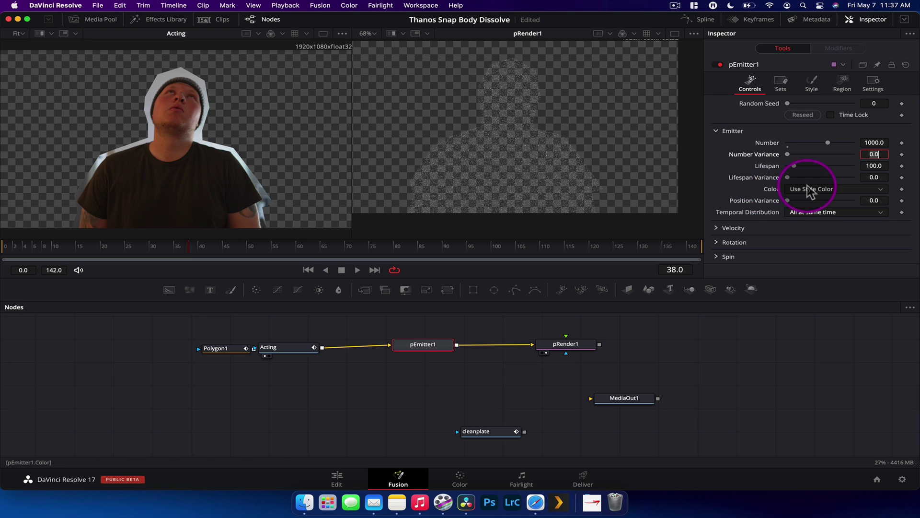
pyautogui.click(822, 211)
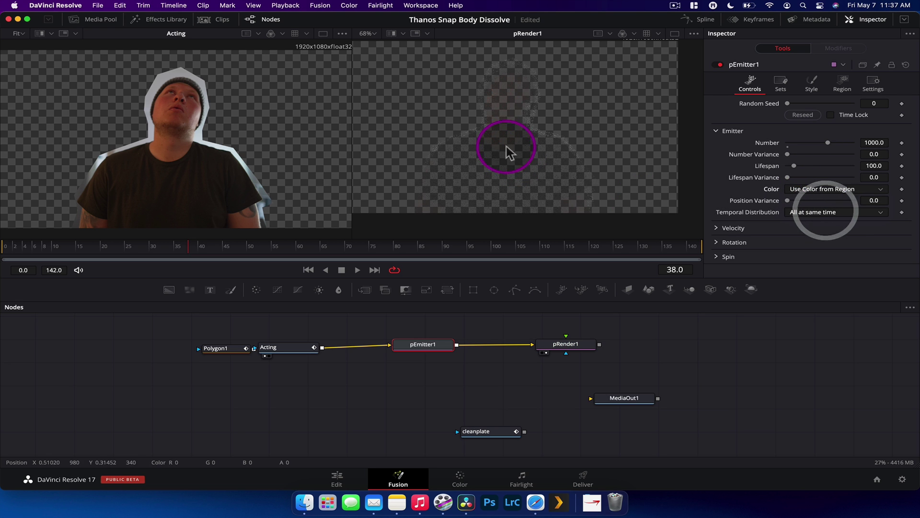
pyautogui.scroll(2, 503, 129)
pyautogui.scroll(-1, 503, 129)
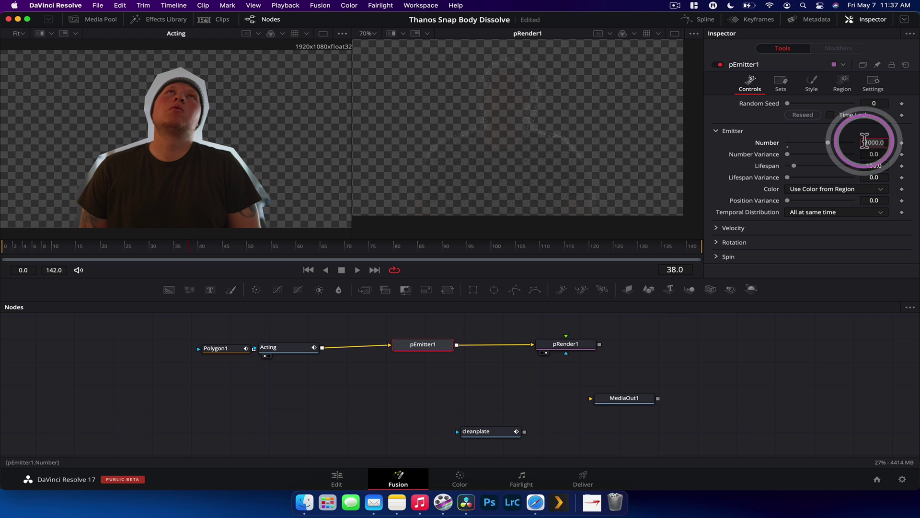
# Set the emitter's particle number to 4000 and preview the particles at frame 57
pyautogui.write('40')
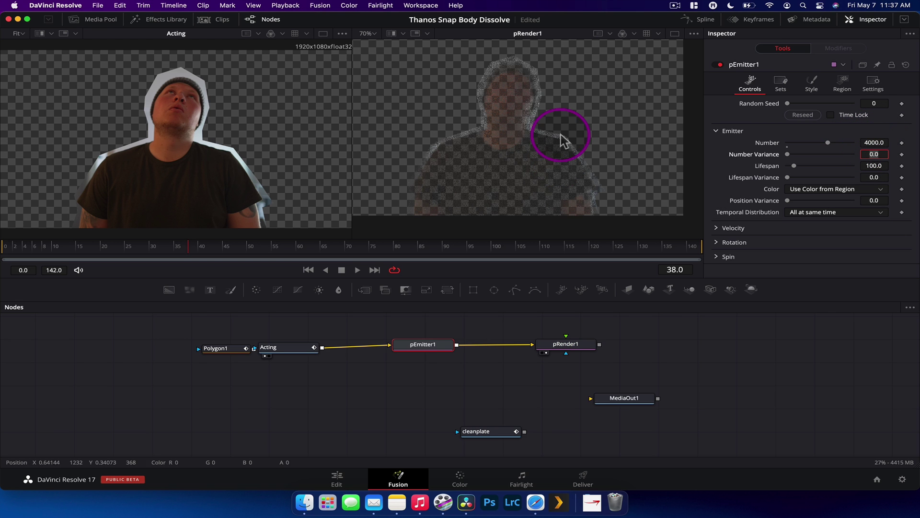
pyautogui.scroll(1, 546, 129)
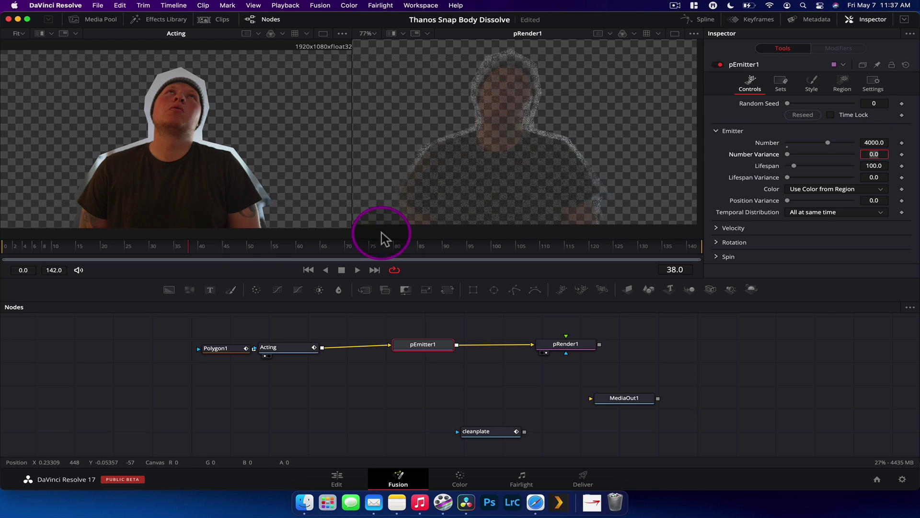
pyautogui.press('BackSpace')
pyautogui.press('BackSpace')
pyautogui.press('BackSpace')
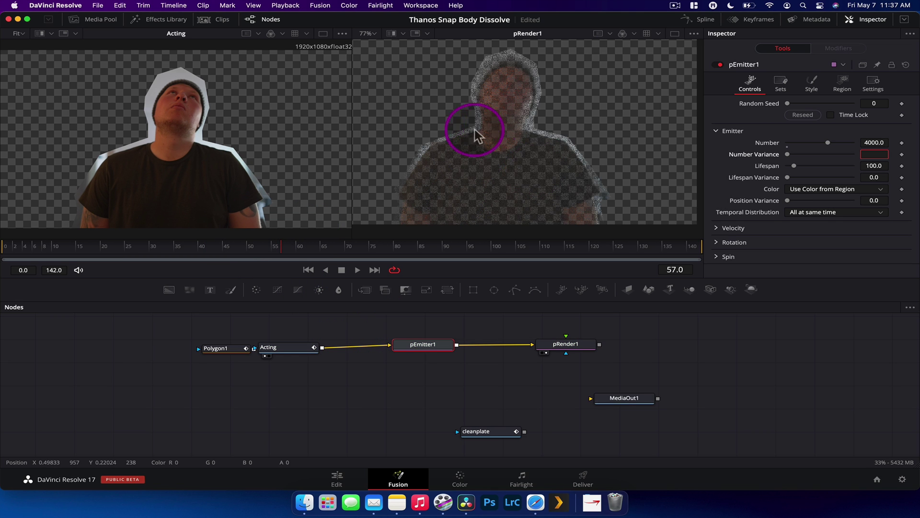
# Move the particle node chain lower and place pRender1 well past pEmitter1, leaving a wide gap between them
pyautogui.moveTo(431, 342); pyautogui.dragTo(430, 348)
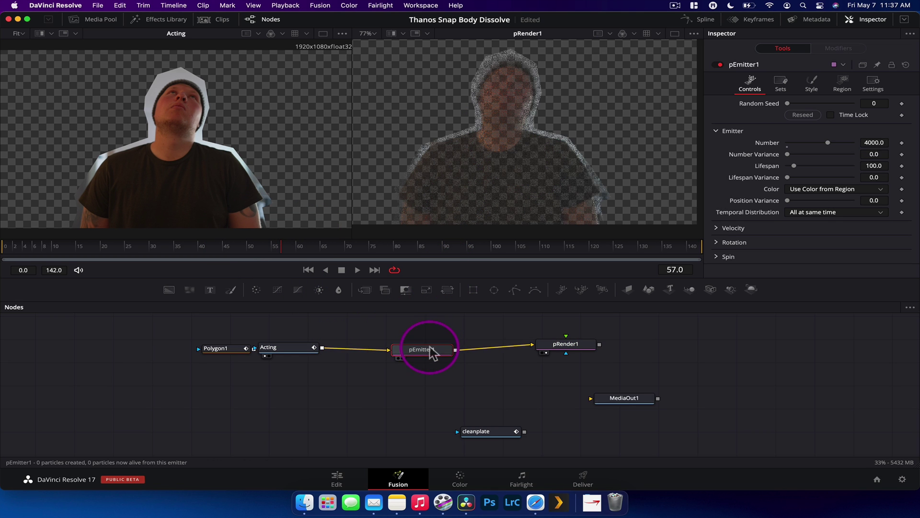
pyautogui.moveTo(181, 322); pyautogui.dragTo(506, 373)
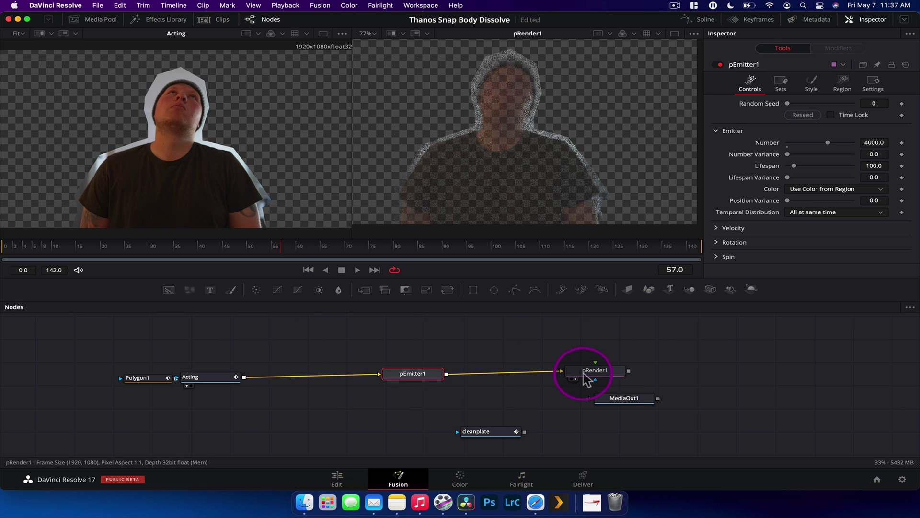
pyautogui.moveTo(599, 370); pyautogui.dragTo(684, 374)
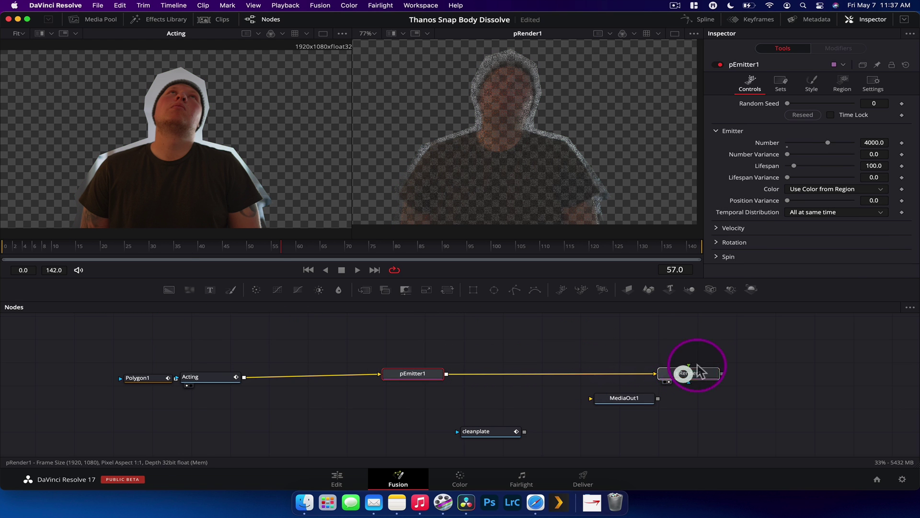
pyautogui.click(697, 366)
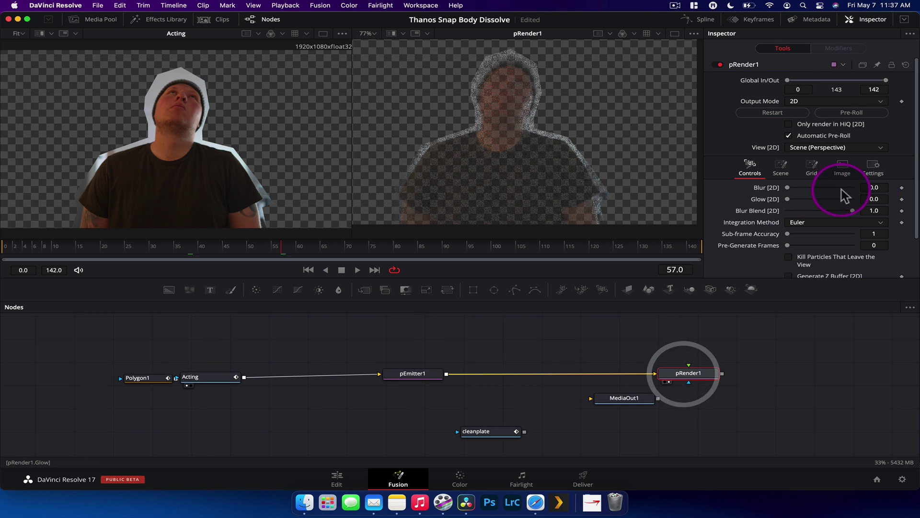
# Set pEmitter1's particle number to 500
pyautogui.click(411, 379)
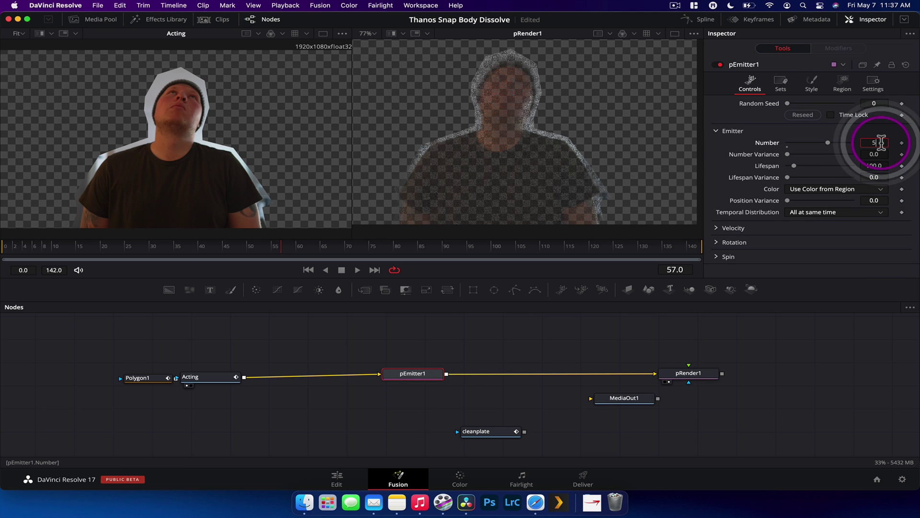
pyautogui.write('500')
pyautogui.press('Tab')
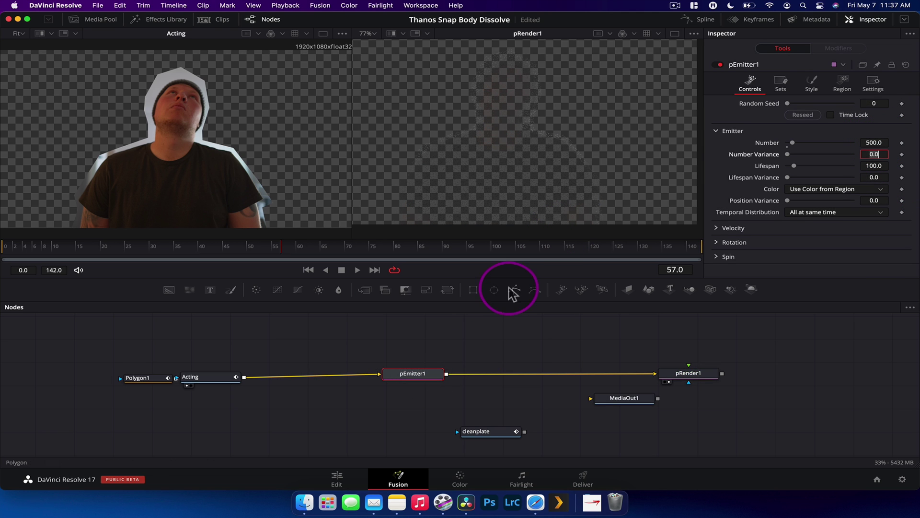
# Shift pEmitter1 closer to Acting and insert a pDirectionalForce node between pEmitter1 and pRender1
pyautogui.click(479, 343)
pyautogui.moveTo(416, 375); pyautogui.dragTo(380, 375)
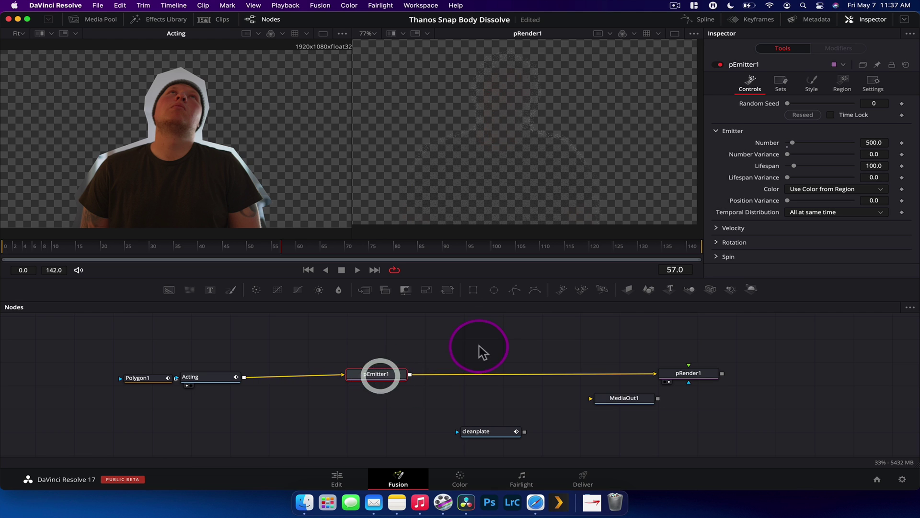
pyautogui.click(479, 345)
pyautogui.click(366, 377)
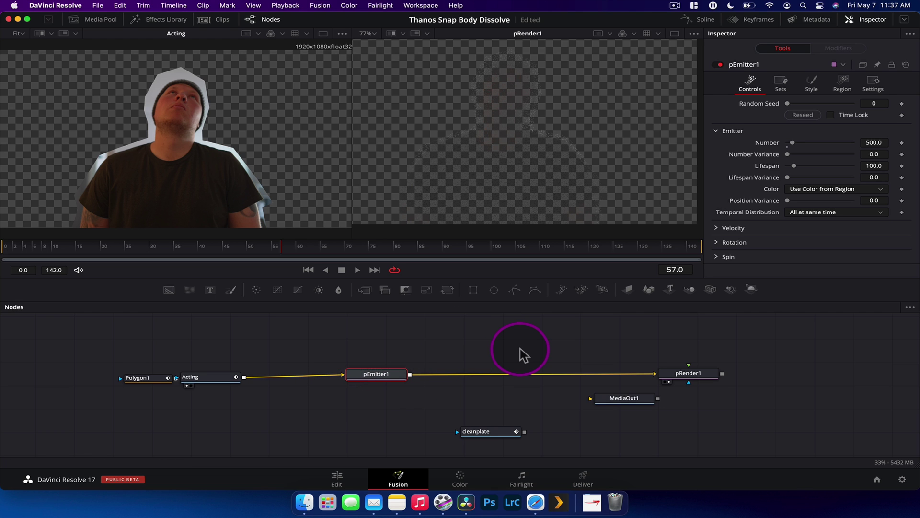
pyautogui.hotkey('shift', 'space')
pyautogui.write('pdi')
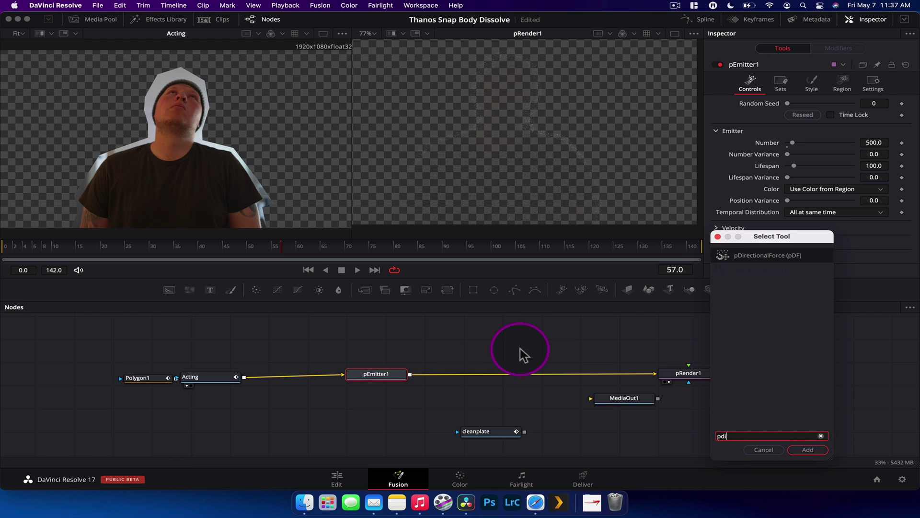
pyautogui.press('Return')
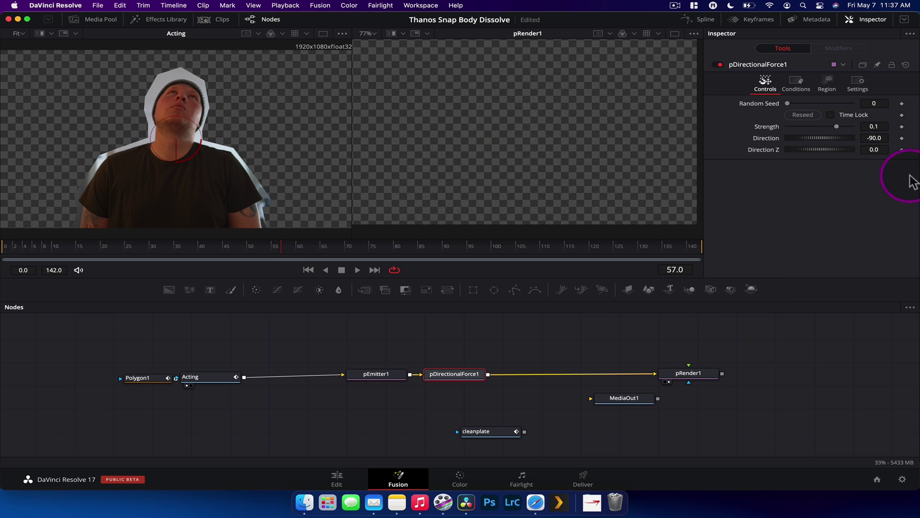
# Set the direction of the directional force to 45 and keep its node selected
pyautogui.click(880, 137)
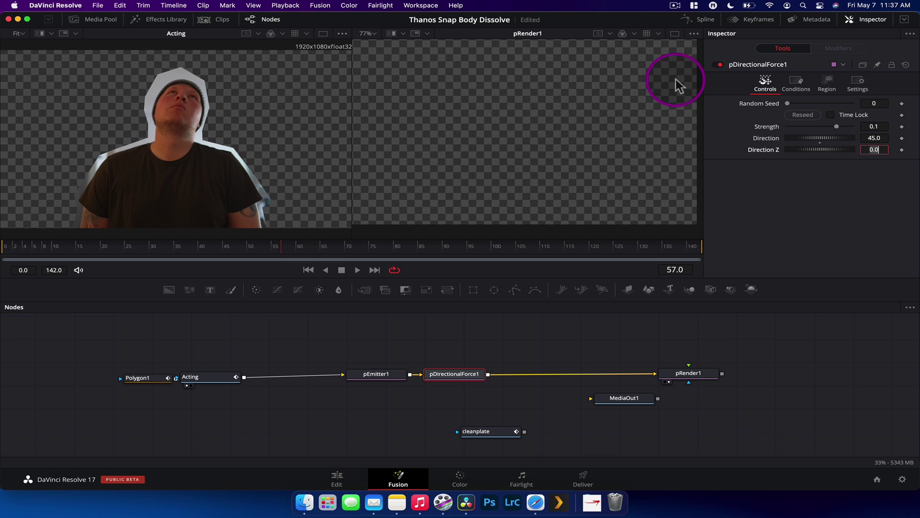
pyautogui.click(457, 375)
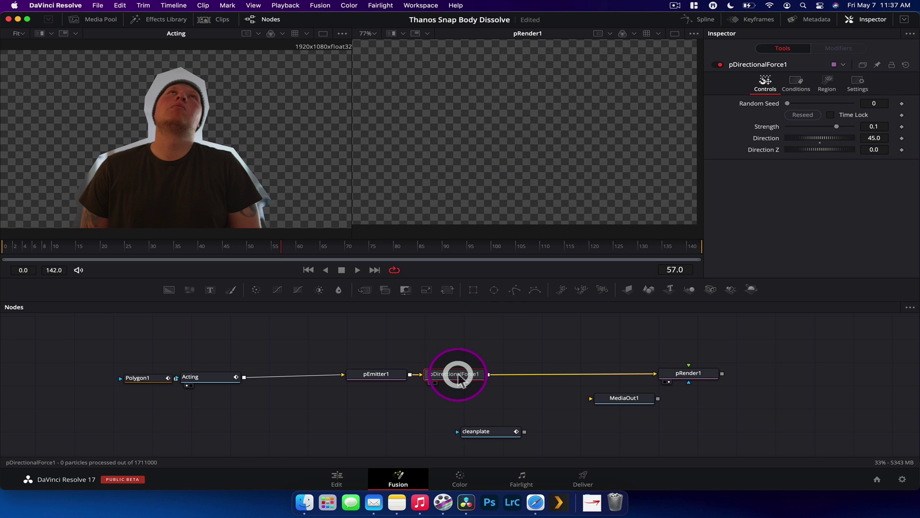
# Insert a pTurbulence node between pDirectionalForce1 and pRender1
pyautogui.hotkey('shift', 'space')
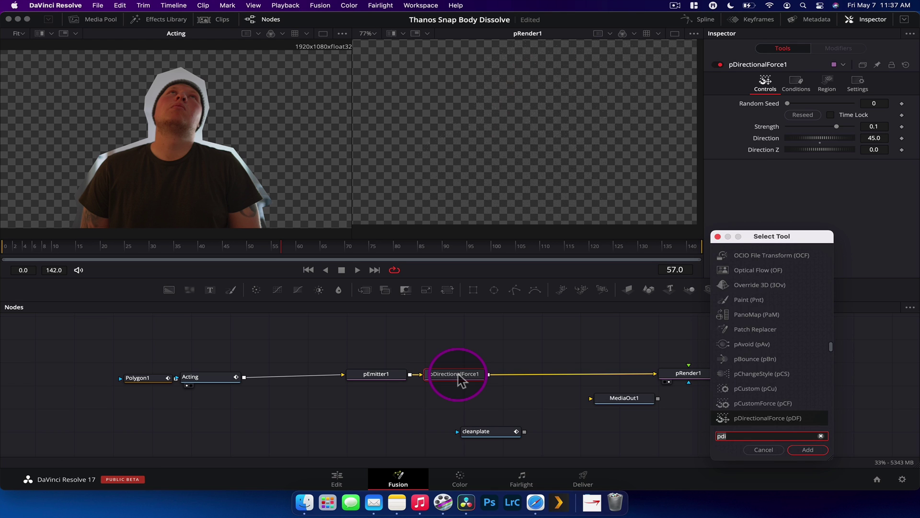
pyautogui.write('pt')
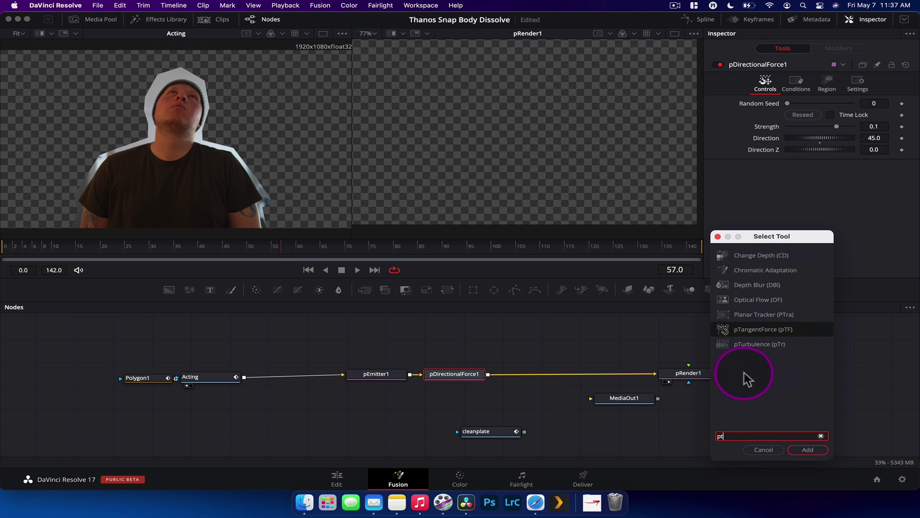
pyautogui.click(754, 344)
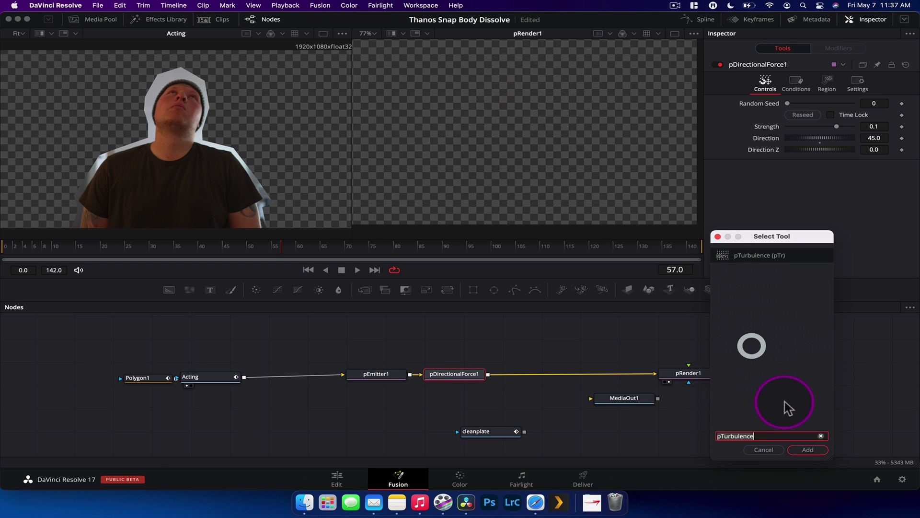
pyautogui.click(809, 449)
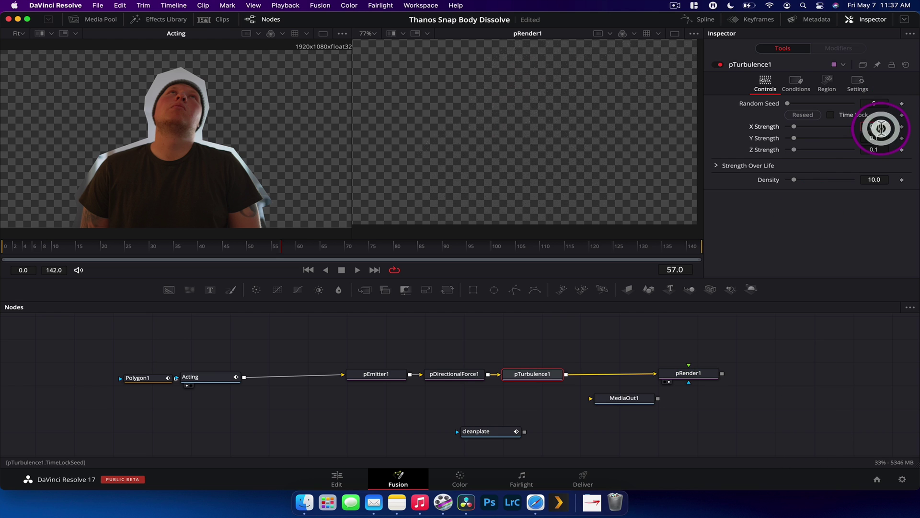
# Set the turbulence's X, Y and Z strength to 0.2 each and its density to 35
pyautogui.write('.2')
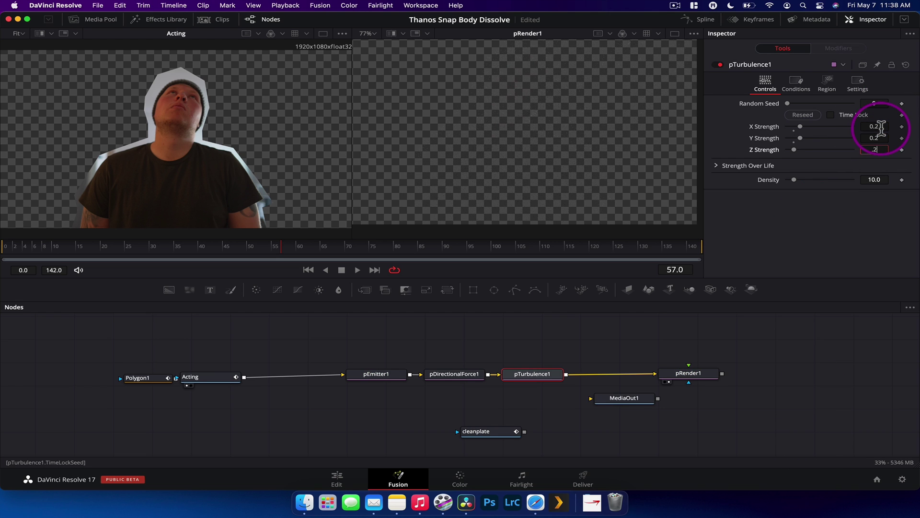
pyautogui.click(888, 149)
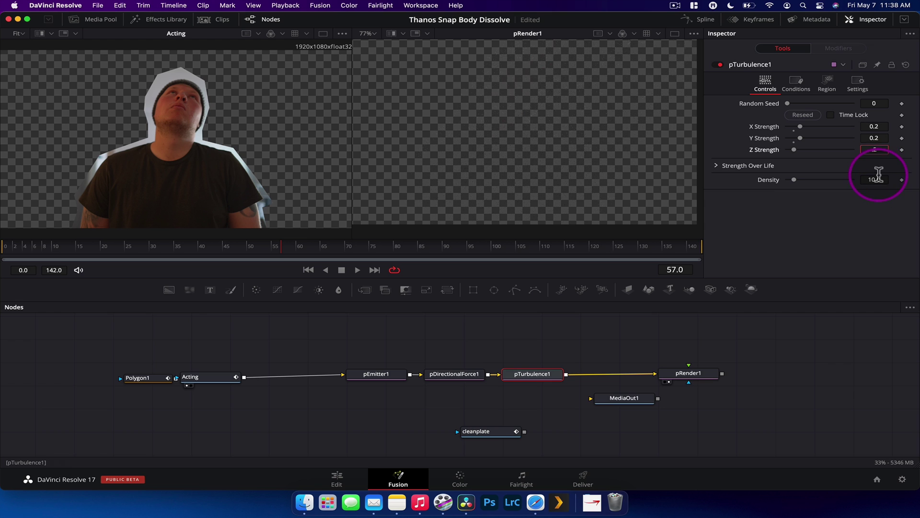
pyautogui.write('35')
pyautogui.press('Tab')
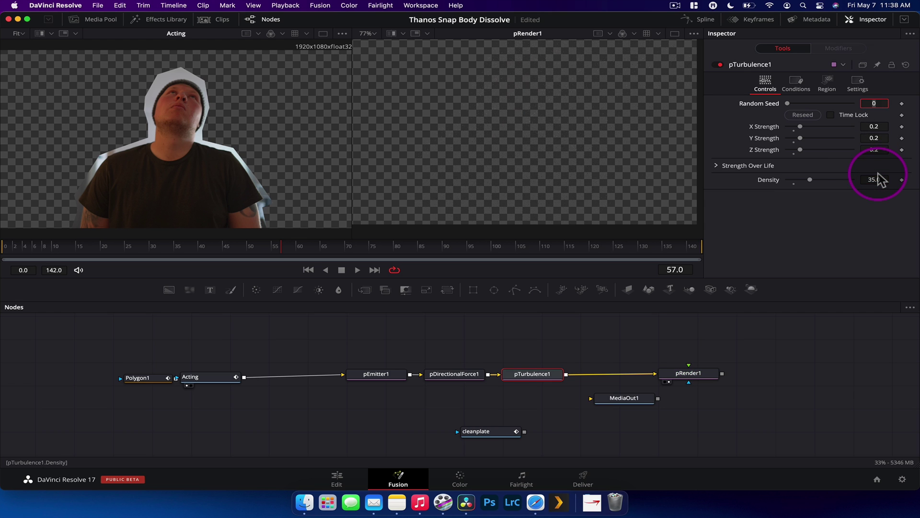
pyautogui.click(842, 247)
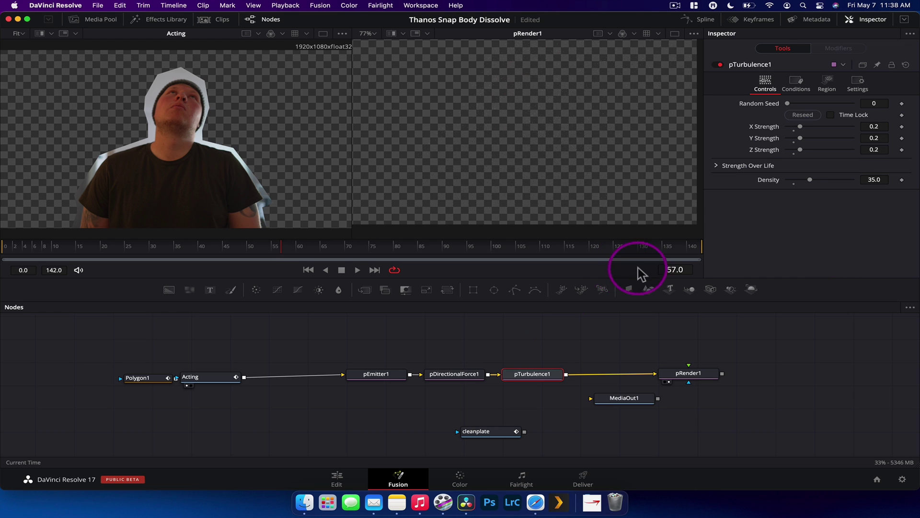
# Move MediaOut1 below pRender1 and shift the whole chain from Polygon1 to pRender1 lower, leaving free space above it
pyautogui.click(676, 34)
pyautogui.moveTo(141, 333); pyautogui.dragTo(698, 391)
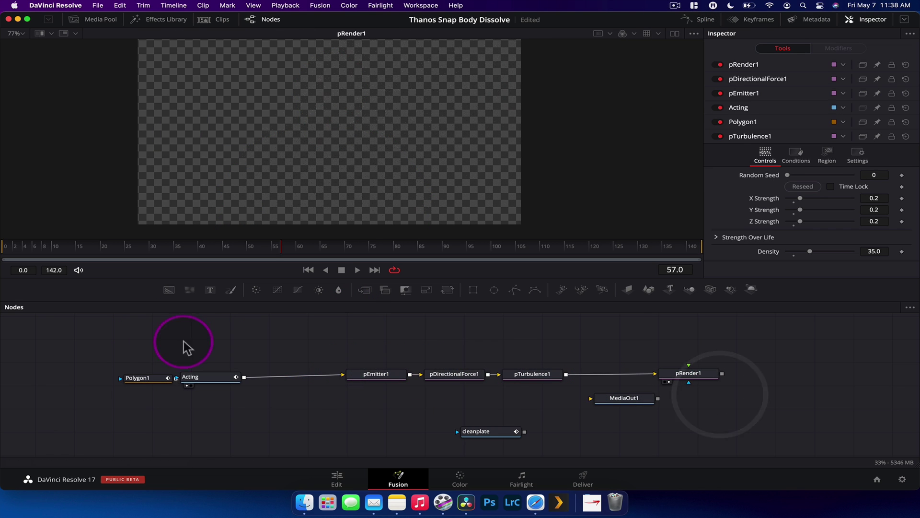
pyautogui.click(754, 385)
pyautogui.moveTo(624, 398); pyautogui.dragTo(672, 440)
pyautogui.moveTo(732, 360); pyautogui.dragTo(155, 411)
pyautogui.click(211, 360)
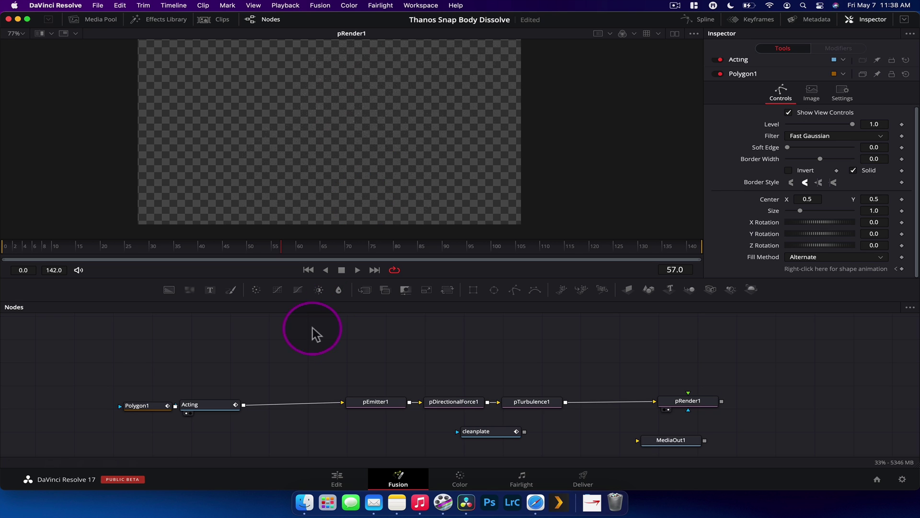
pyautogui.click(675, 34)
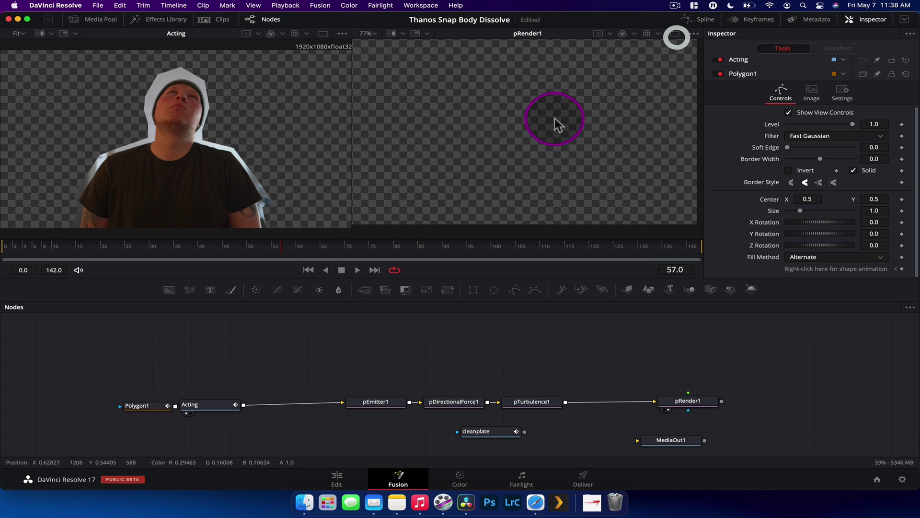
pyautogui.click(340, 340)
# Add a second Polygon node above Acting and draw its mask across and beyond the top of the frame, its lower edge just touching the actor's head
pyautogui.moveTo(534, 292); pyautogui.dragTo(210, 339)
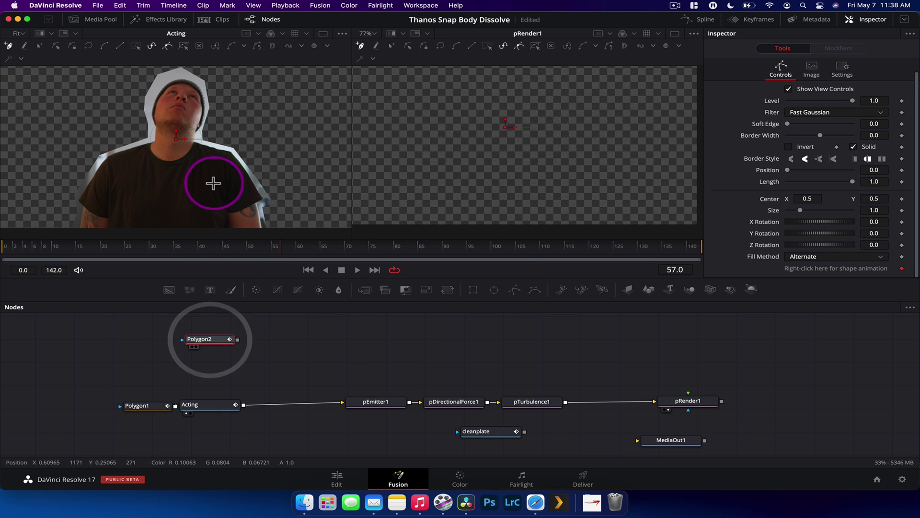
pyautogui.scroll(-1, 214, 183)
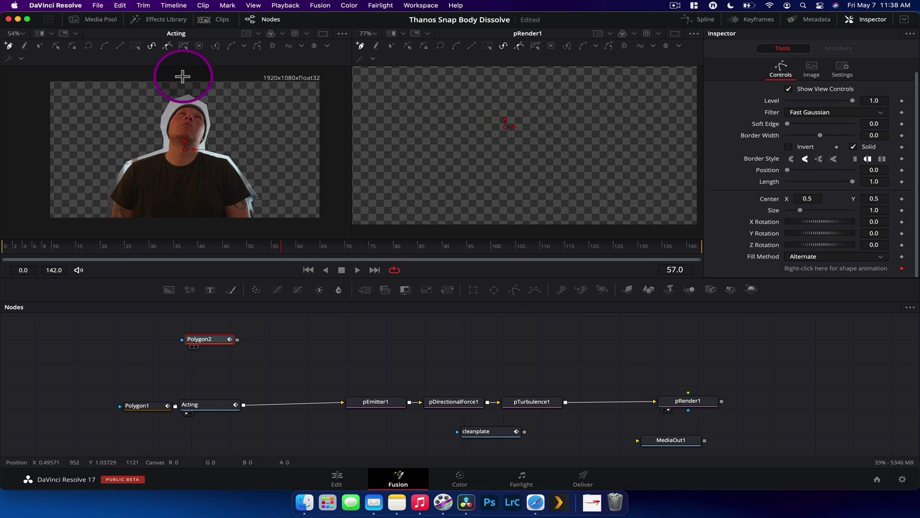
pyautogui.scroll(2, 154, 83)
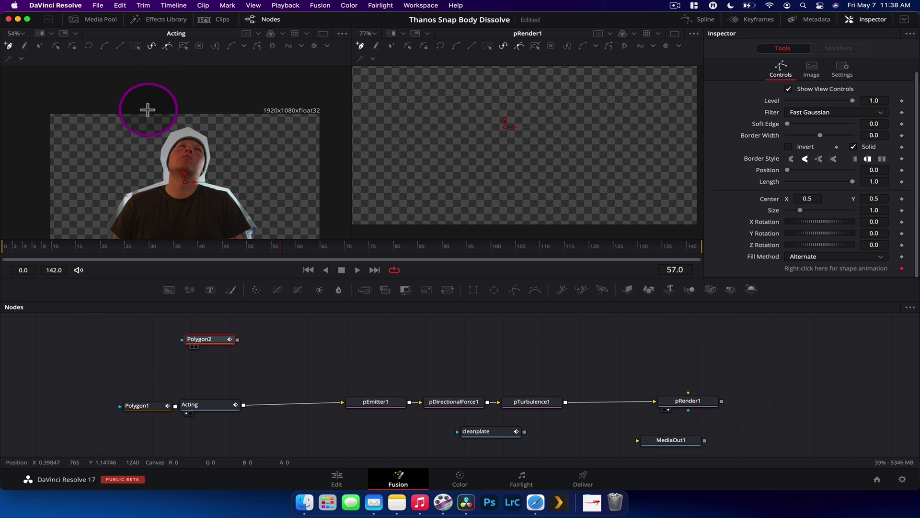
pyautogui.click(109, 105)
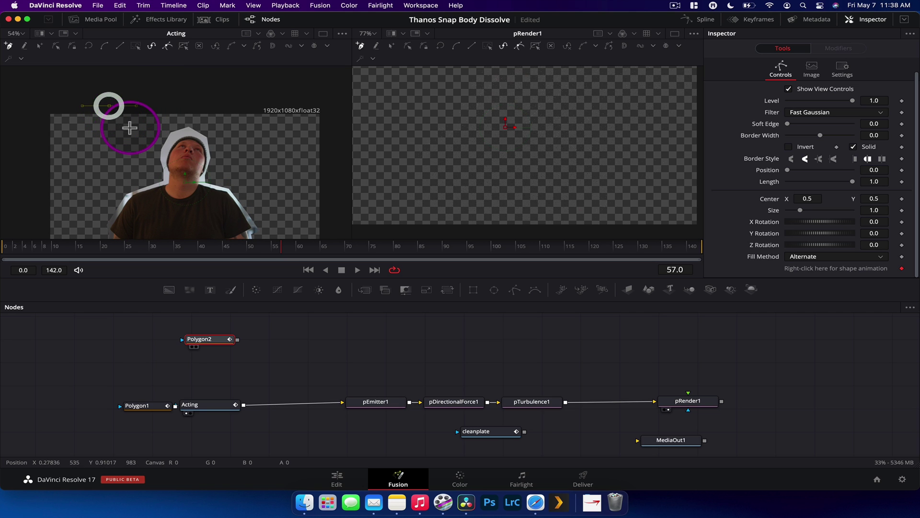
pyautogui.click(130, 128)
pyautogui.click(208, 135)
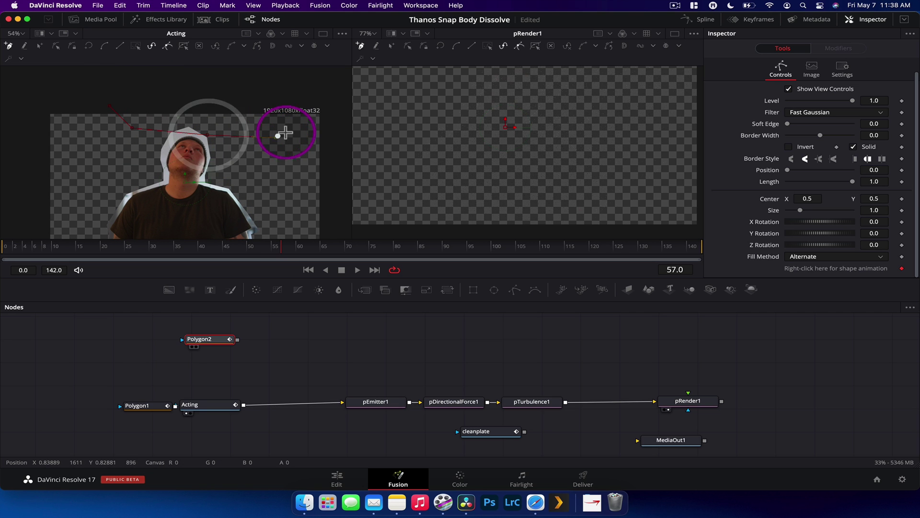
pyautogui.click(276, 137)
pyautogui.scroll(2, 329, 94)
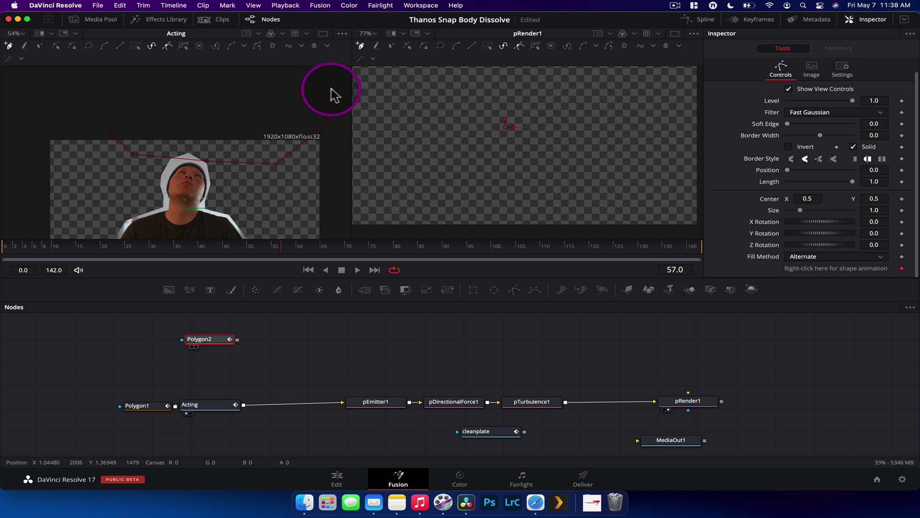
pyautogui.click(332, 90)
pyautogui.click(175, 88)
pyautogui.click(98, 88)
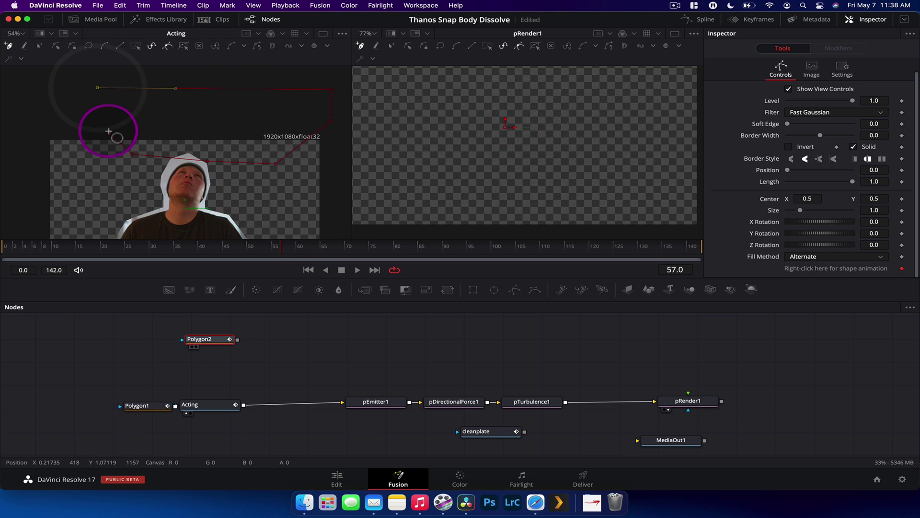
# Show Polygon2 in the second viewer and paste an instance of it just below the original node
pyautogui.moveTo(214, 338); pyautogui.dragTo(454, 170)
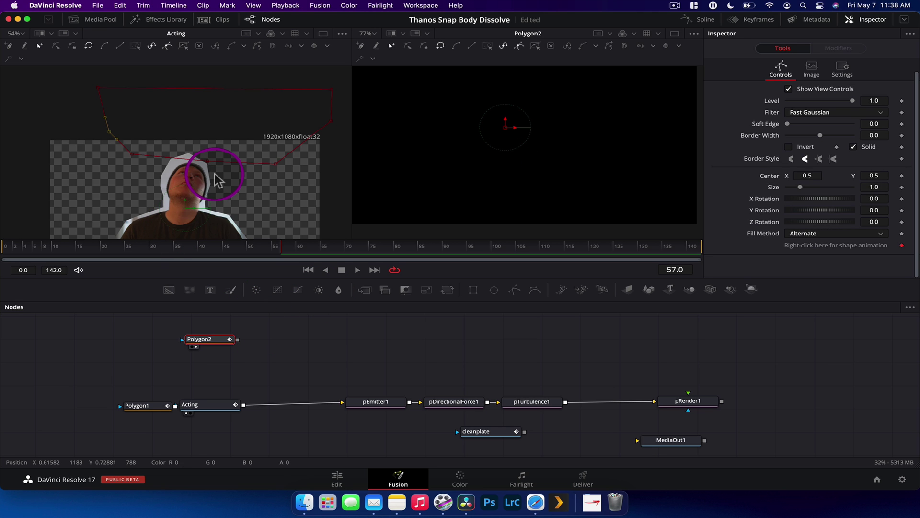
pyautogui.scroll(-1, 219, 178)
pyautogui.scroll(-1, 218, 180)
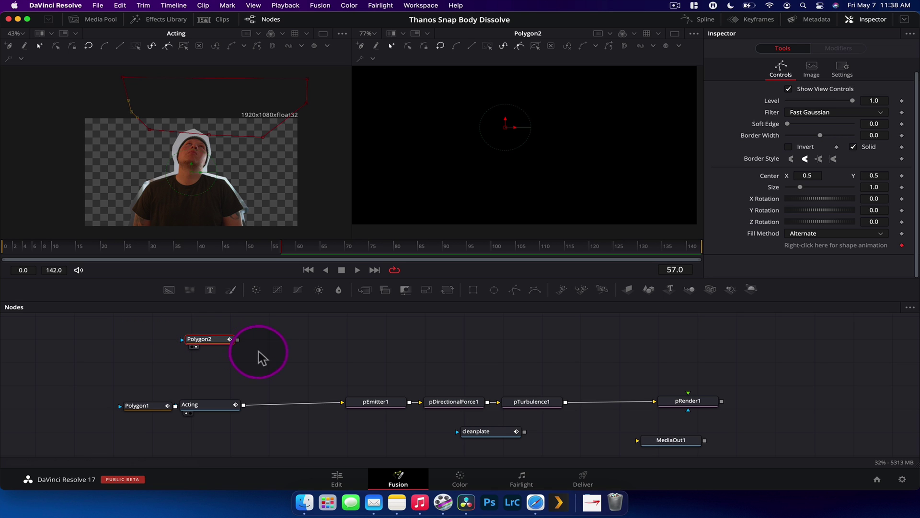
pyautogui.press('super+shift+v')
pyautogui.moveTo(291, 345); pyautogui.dragTo(261, 378)
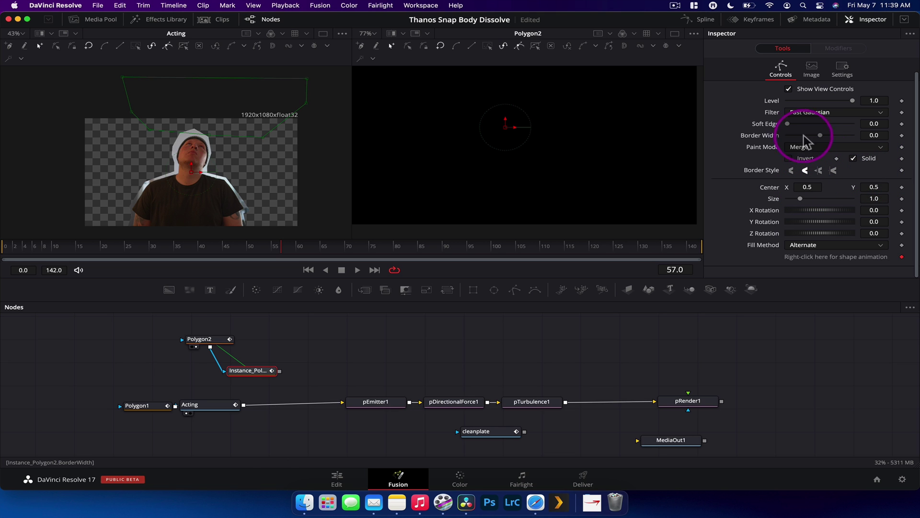
# Try a soft edge of 0.1983 on the instanced polygon, then return it to 0
pyautogui.moveTo(790, 123); pyautogui.dragTo(861, 125)
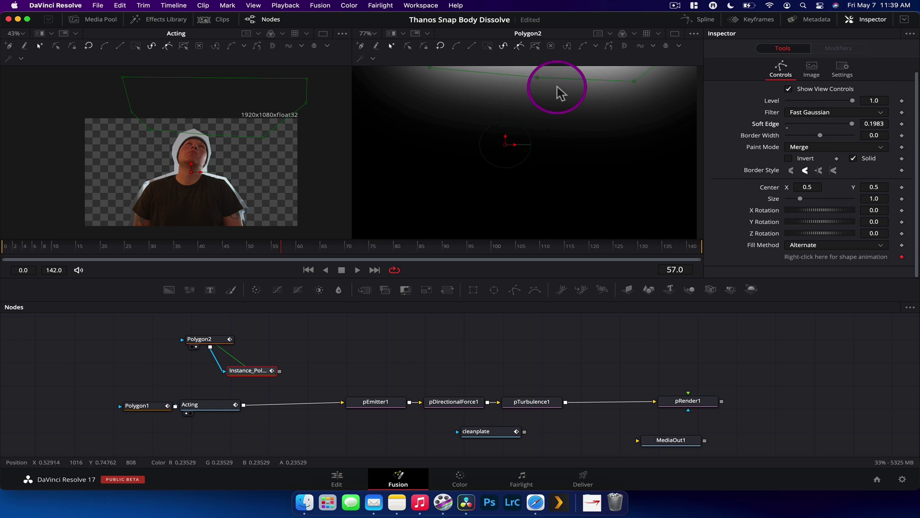
pyautogui.scroll(-4, 559, 94)
pyautogui.scroll(1, 559, 94)
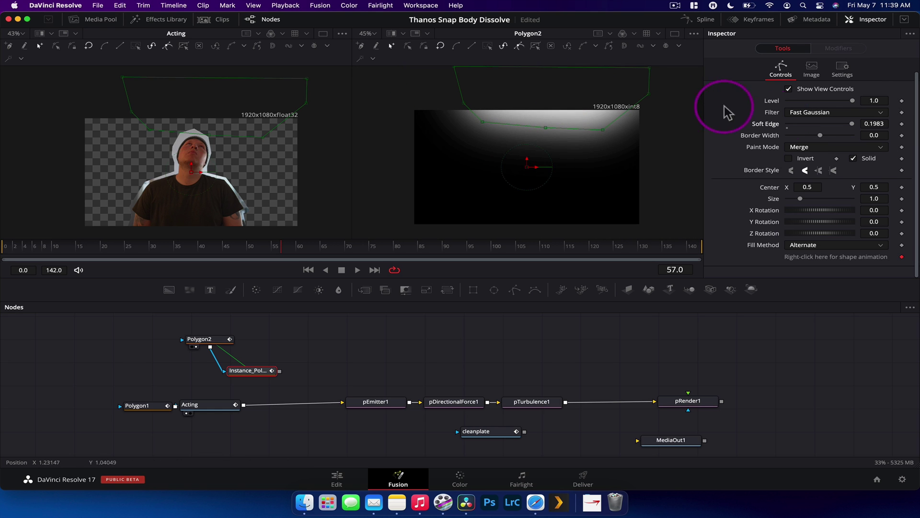
pyautogui.moveTo(856, 128); pyautogui.dragTo(780, 131)
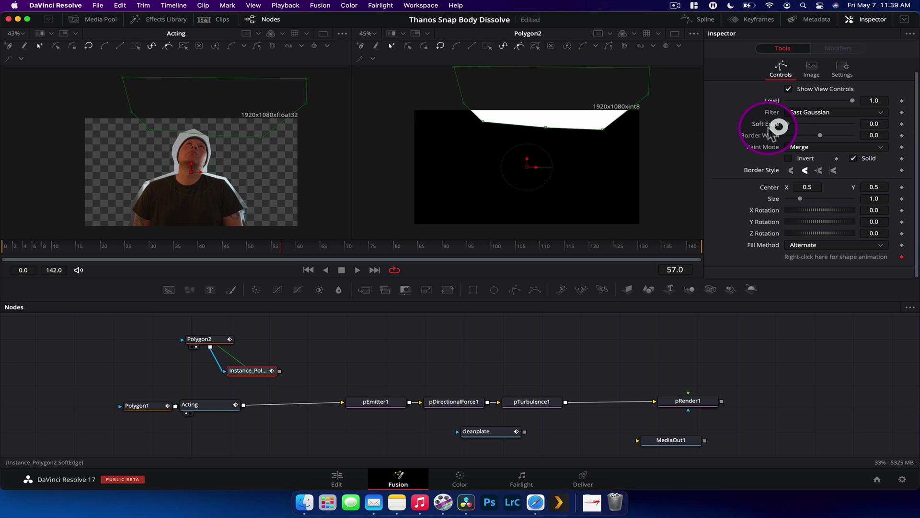
# Deinstance the border width of Instance_Polygon2 and align the node directly beneath Polygon2
pyautogui.click(259, 367)
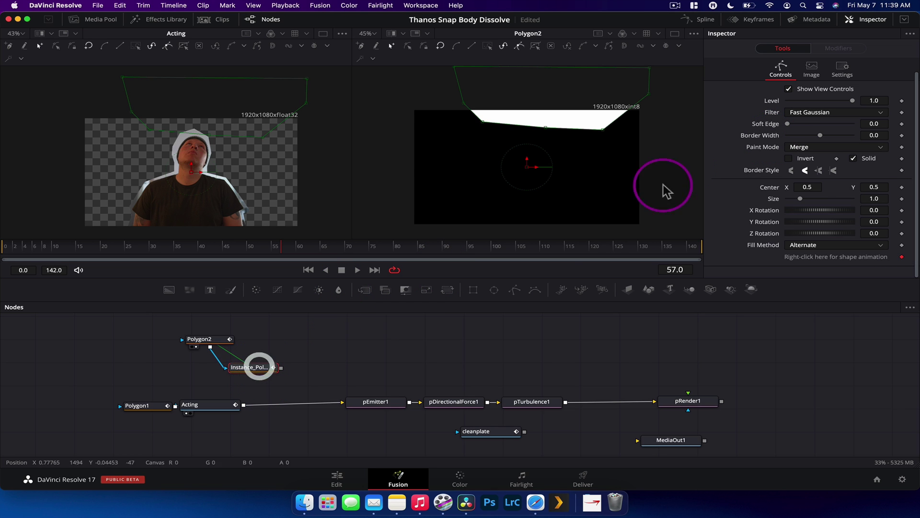
pyautogui.rightClick(764, 136)
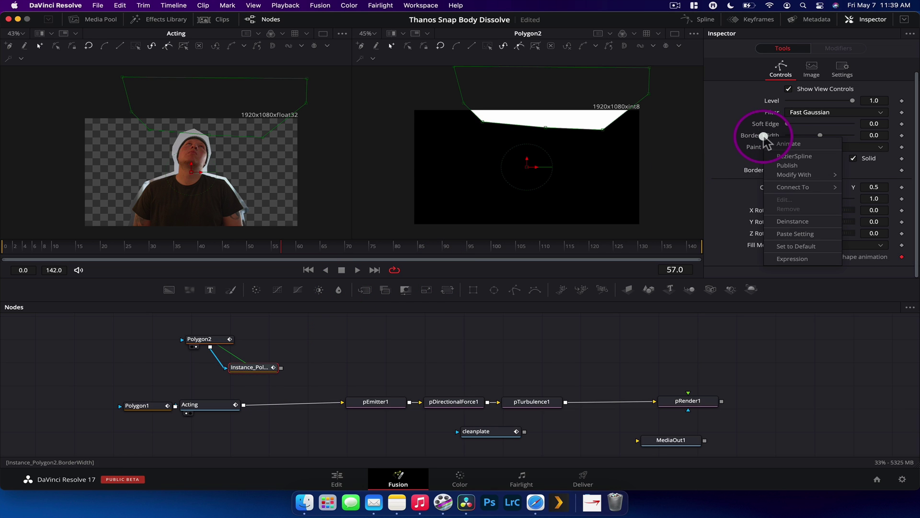
pyautogui.click(817, 226)
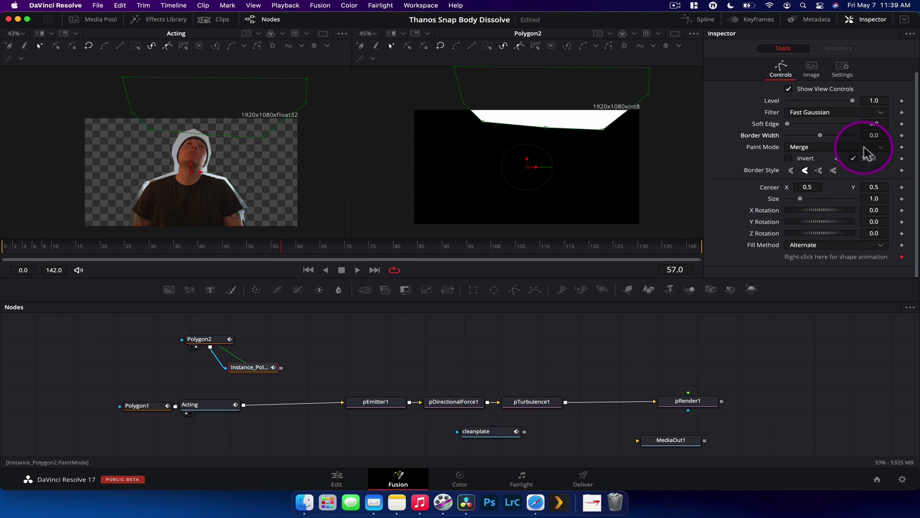
pyautogui.moveTo(840, 140); pyautogui.dragTo(818, 140)
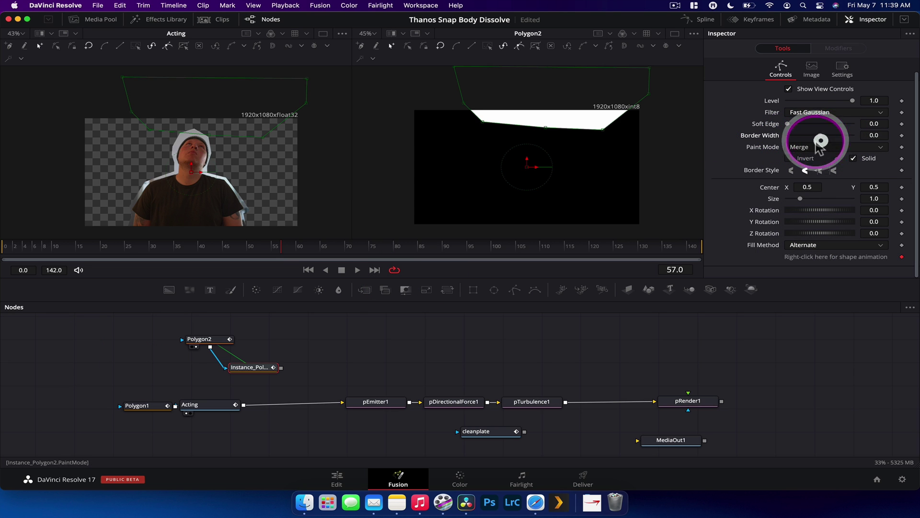
pyautogui.click(202, 336)
pyautogui.moveTo(246, 372); pyautogui.dragTo(230, 373)
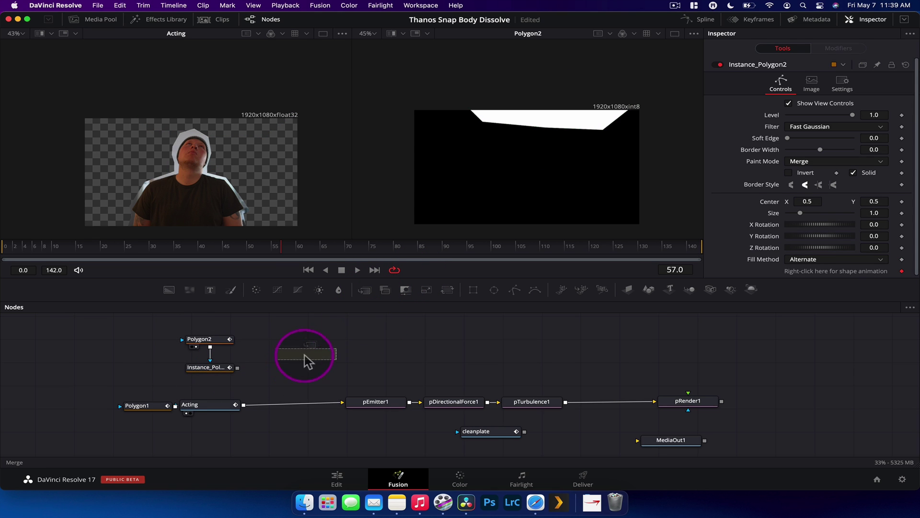
# Combine Polygon2 as background and its instance as foreground in a new Merge node using the XOr operator, shown in the second viewer
pyautogui.click(314, 355)
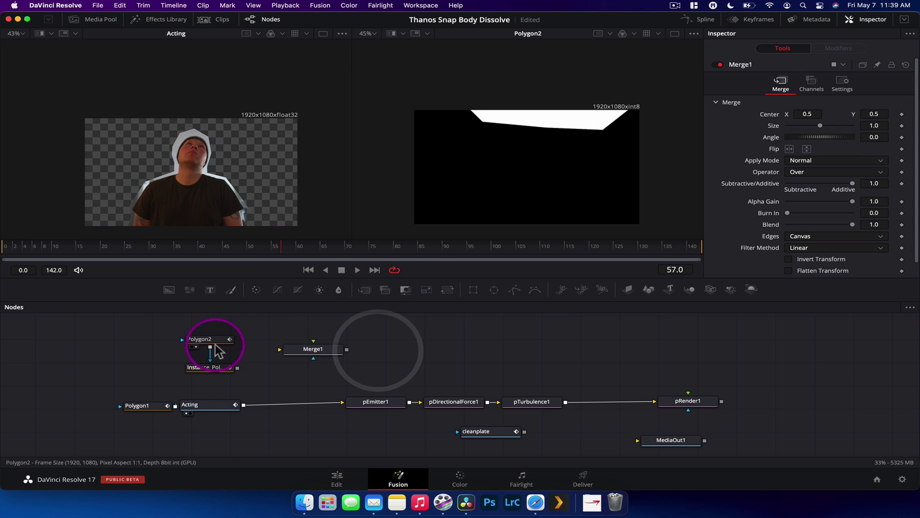
pyautogui.moveTo(210, 348); pyautogui.dragTo(278, 351)
pyautogui.moveTo(237, 367); pyautogui.dragTo(483, 209)
pyautogui.click(321, 352)
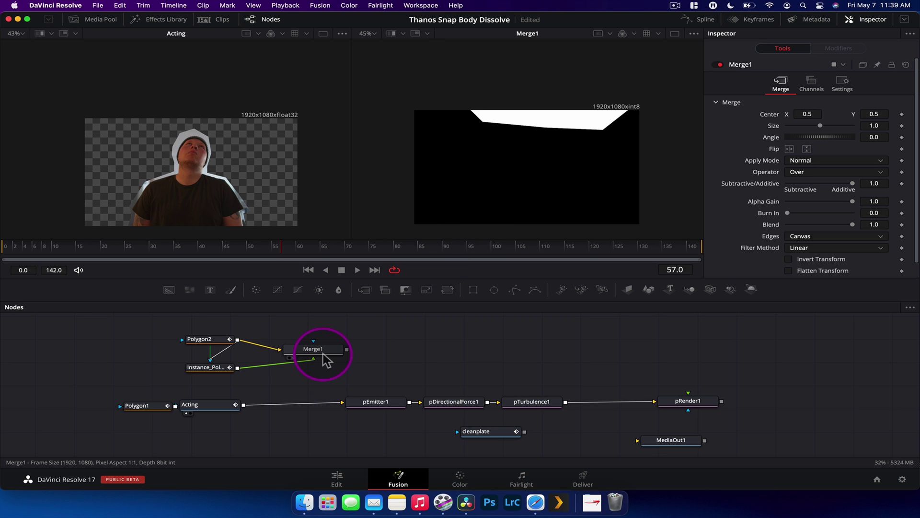
pyautogui.click(796, 172)
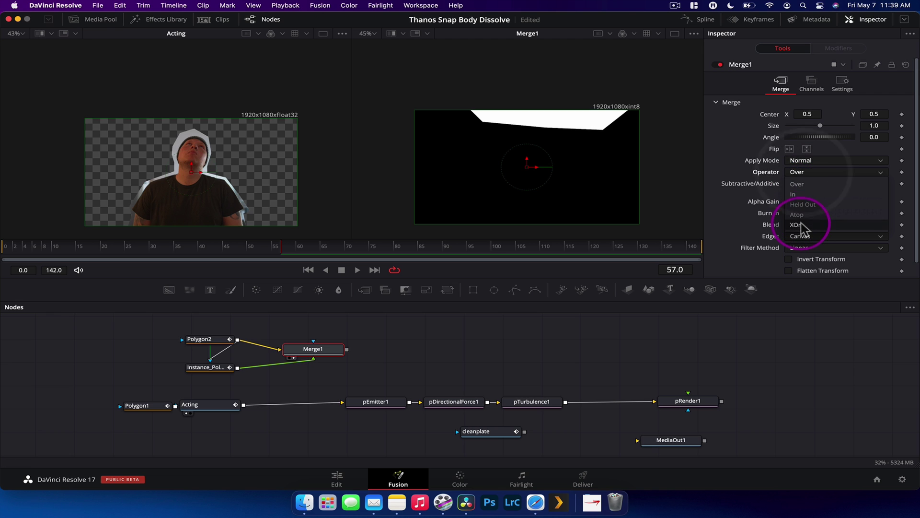
pyautogui.click(801, 225)
# Turn off Solid on Instance_Polygon2 and set its border width to 0.035 and soft edge to 0.0283
pyautogui.click(206, 367)
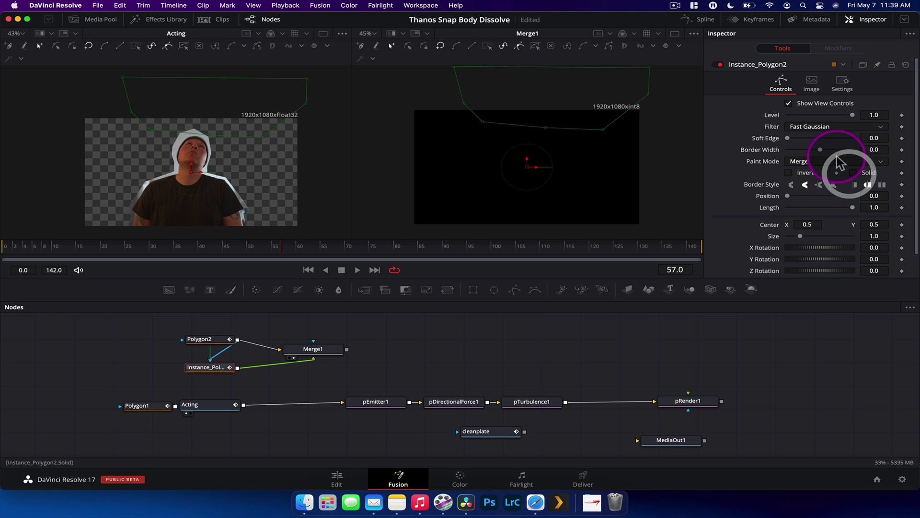
pyautogui.moveTo(821, 150); pyautogui.dragTo(798, 140)
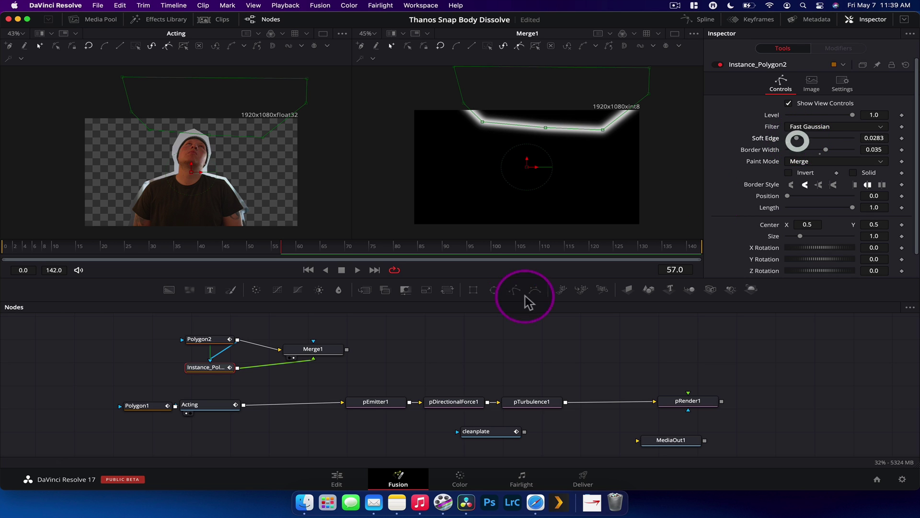
pyautogui.click(468, 335)
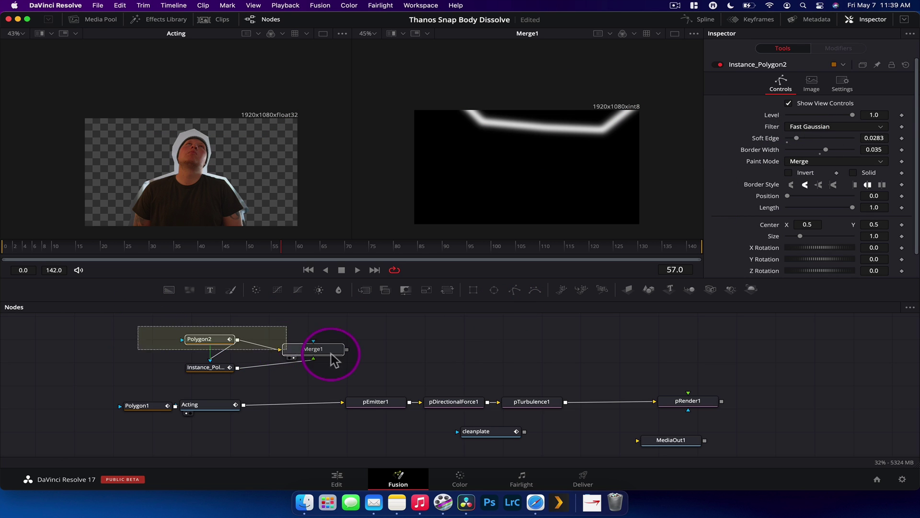
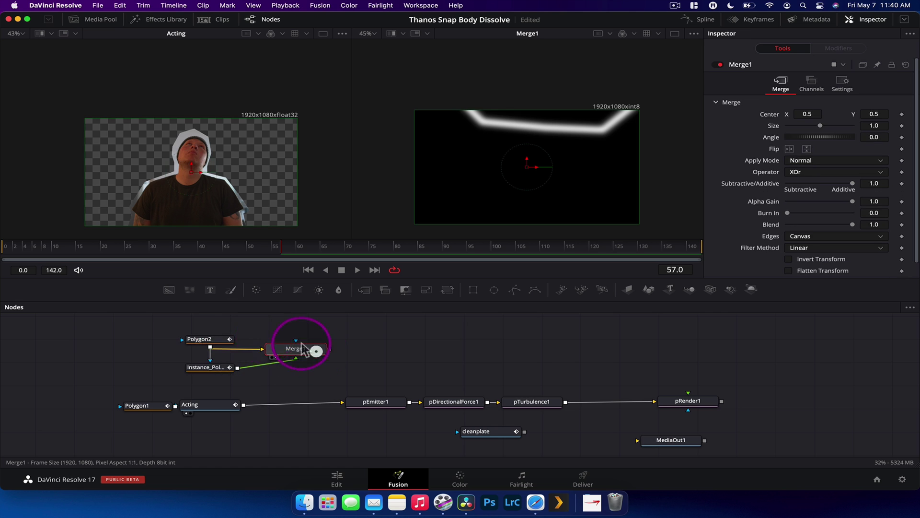
# Shift the polygon merge group aside, add a Bitmap node and feed it from Merge1's output
pyautogui.moveTo(300, 350); pyautogui.dragTo(191, 343)
pyautogui.click(318, 349)
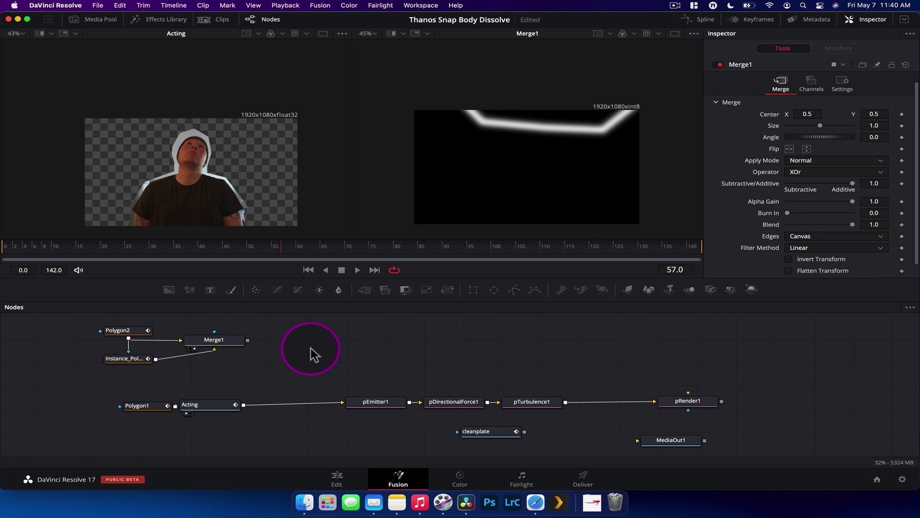
pyautogui.rightClick(301, 342)
pyautogui.click(335, 352)
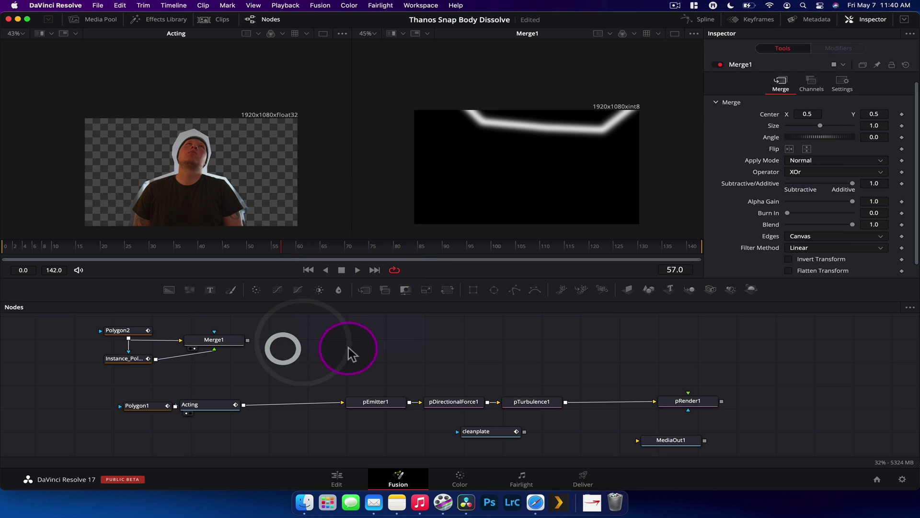
pyautogui.hotkey('shift', 'space')
pyautogui.write('bitma')
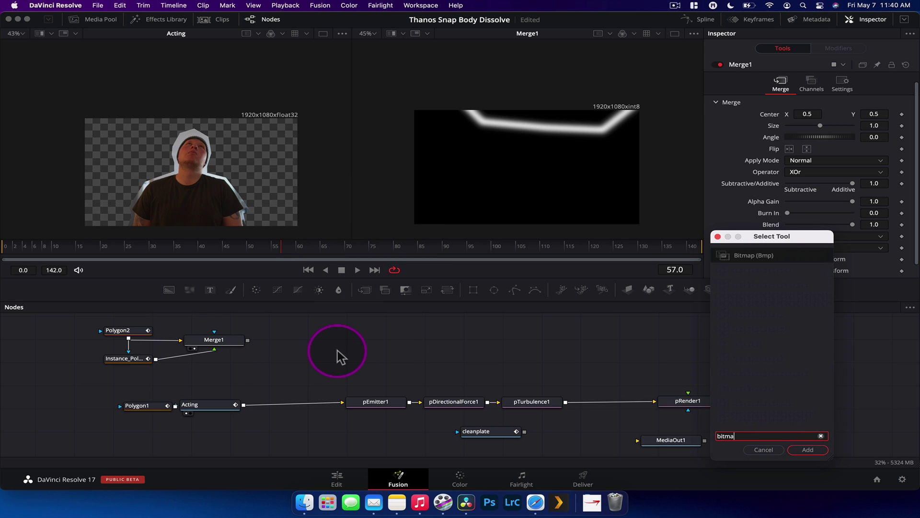
pyautogui.press('Return')
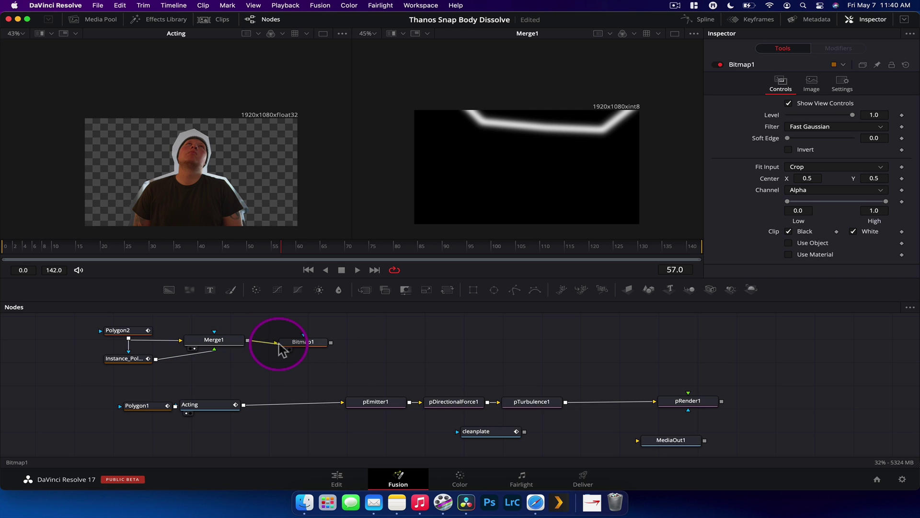
pyautogui.moveTo(275, 343); pyautogui.dragTo(268, 343)
# Move the particle nodes away from Acting and insert a Matte Control node between Acting and pEmitter1
pyautogui.moveTo(357, 378); pyautogui.dragTo(774, 402)
pyautogui.click(636, 373)
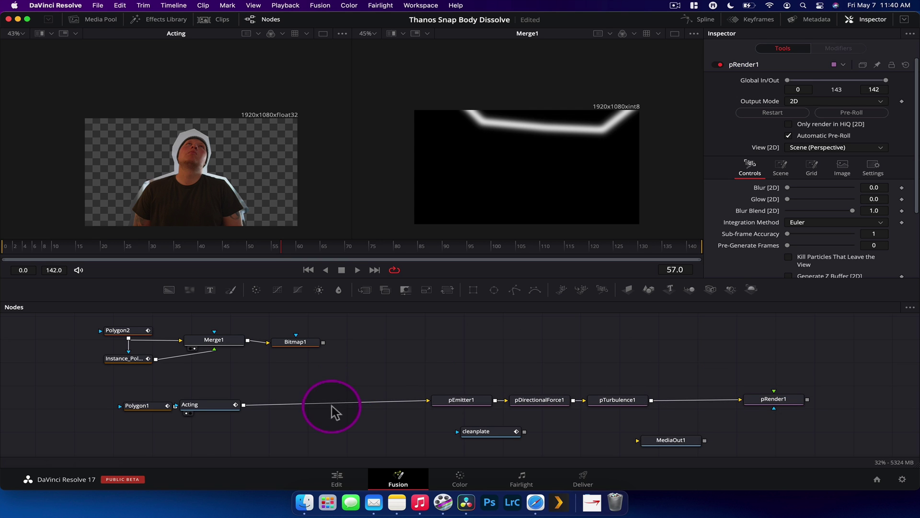
pyautogui.hotkey('shift', 'space')
pyautogui.write('matte')
pyautogui.press('Return')
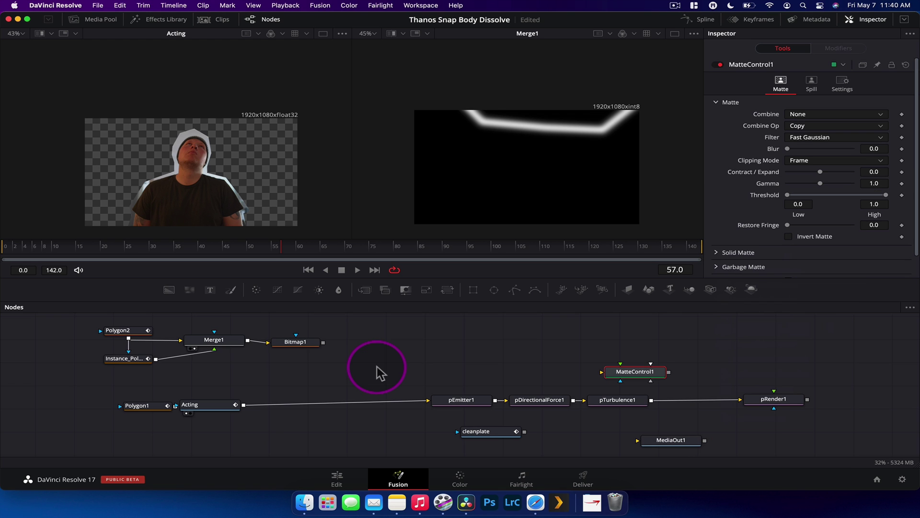
pyautogui.moveTo(623, 373); pyautogui.dragTo(346, 402)
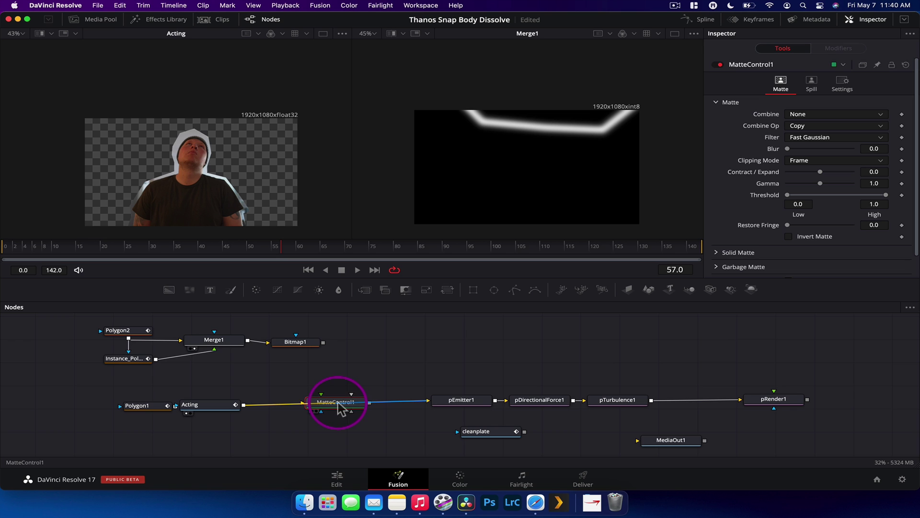
pyautogui.moveTo(350, 406); pyautogui.dragTo(348, 395)
# Connect Bitmap1 to MatteControl1's garbage matte input and invert the garbage matte
pyautogui.click(317, 347)
pyautogui.click(312, 349)
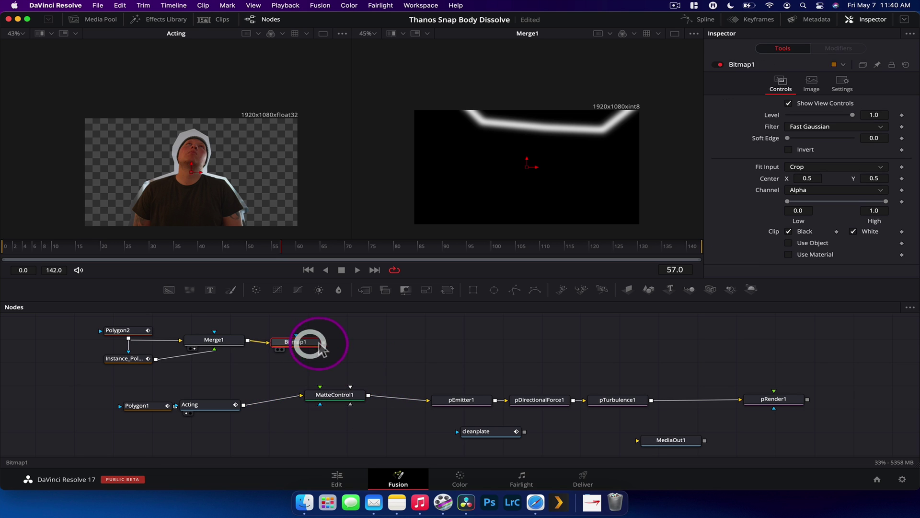
pyautogui.moveTo(341, 346); pyautogui.dragTo(376, 403)
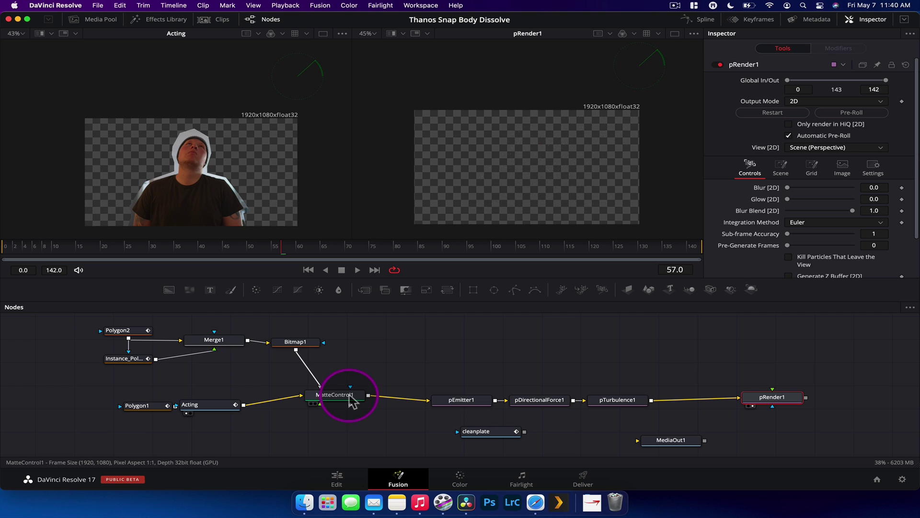
pyautogui.click(351, 396)
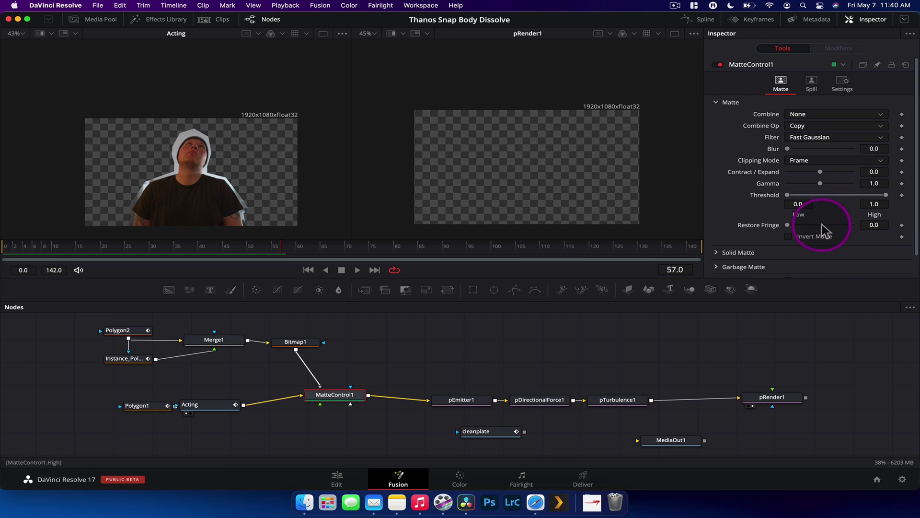
pyautogui.click(719, 267)
pyautogui.scroll(-1, 767, 259)
pyautogui.click(790, 239)
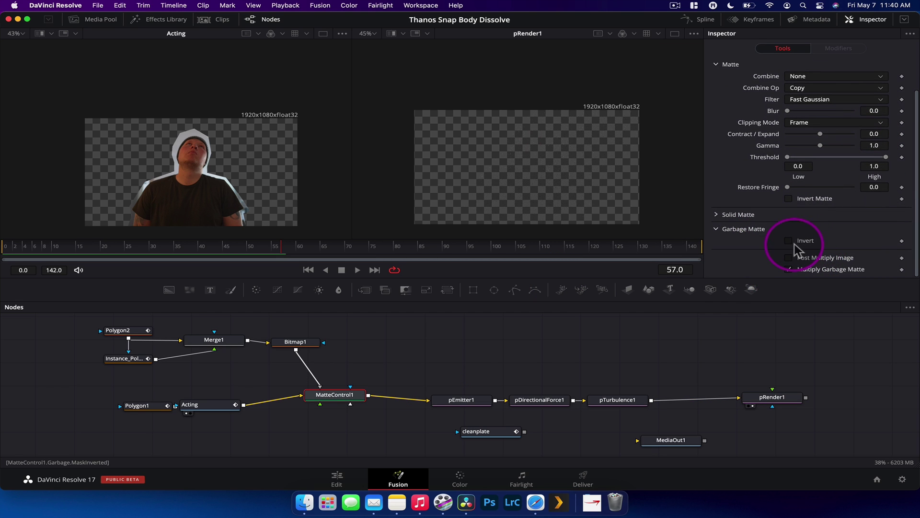
# Show pRender1 in a single viewer and set pEmitter1's particle number to 1500
pyautogui.click(675, 33)
pyautogui.scroll(2, 427, 138)
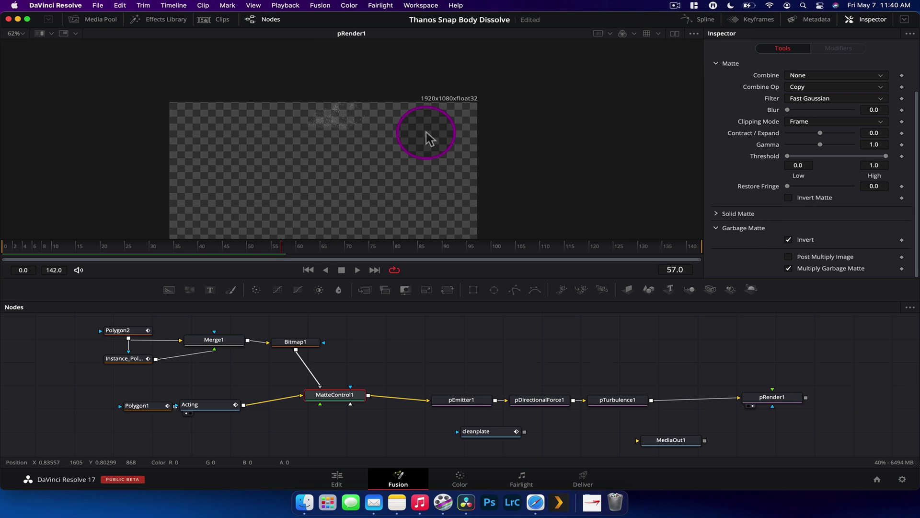
pyautogui.hscroll(-2, 369, 136)
pyautogui.hscroll(-1, 388, 127)
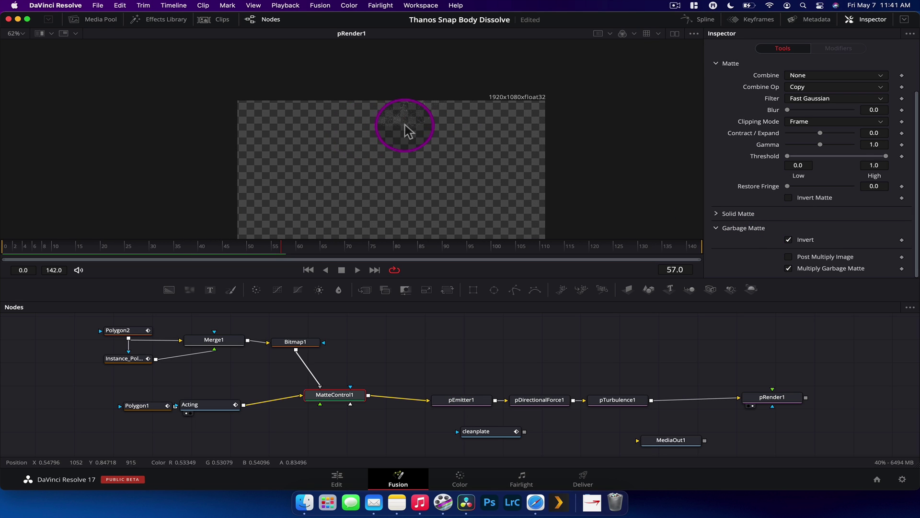
pyautogui.click(462, 399)
pyautogui.write('1500.0')
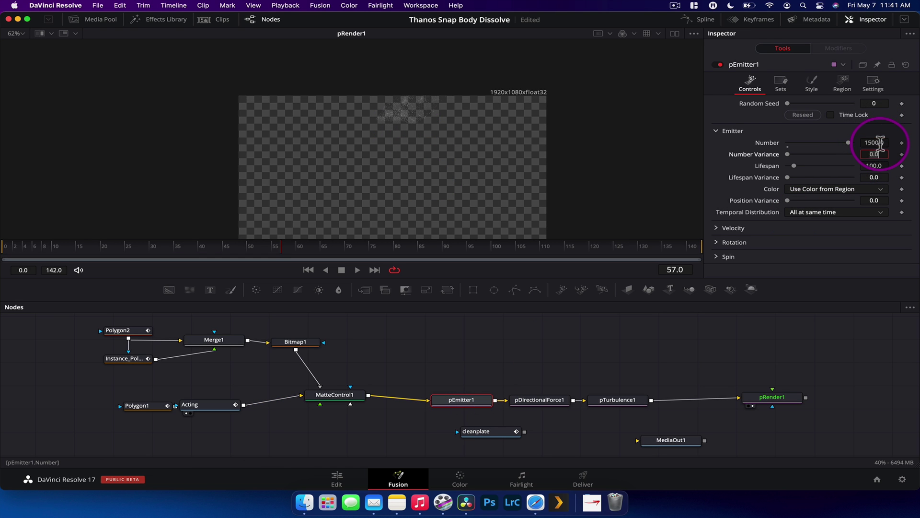
pyautogui.click(624, 166)
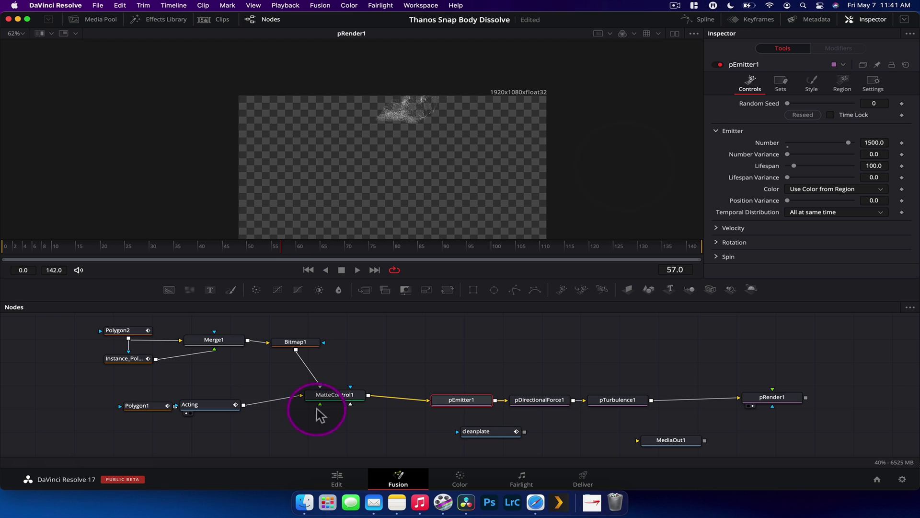
# At frame 0, move the lower points of the Polygon2 shape up so its edge sits above the image
pyautogui.moveTo(135, 410); pyautogui.dragTo(117, 408)
pyautogui.click(195, 404)
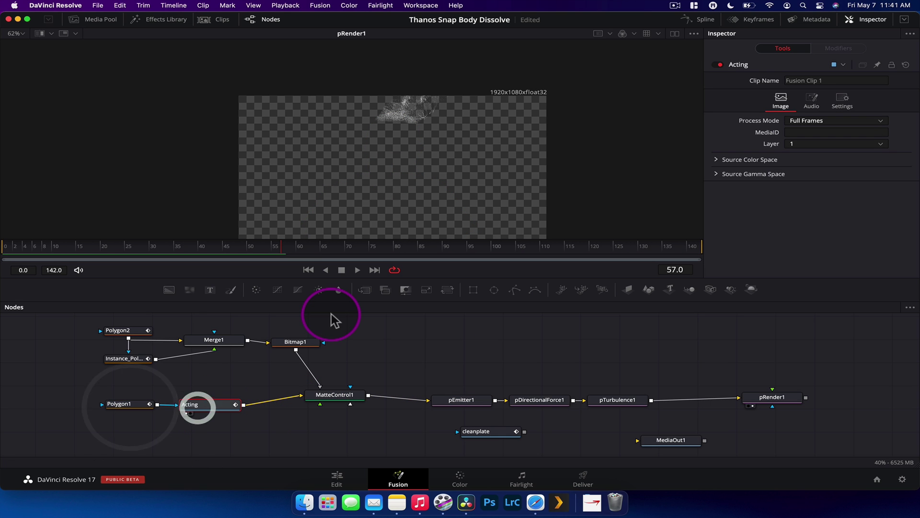
pyautogui.click(122, 330)
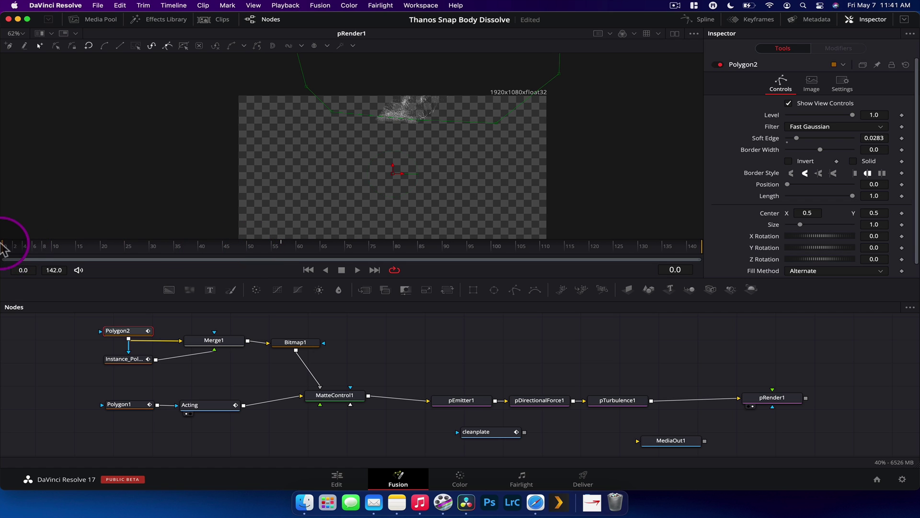
pyautogui.moveTo(2, 249)
pyautogui.mouseDown()
pyautogui.moveTo(291, 251)
pyautogui.moveTo(4, 244)
pyautogui.mouseUp()
pyautogui.click(246, 78)
pyautogui.moveTo(243, 72); pyautogui.dragTo(626, 171)
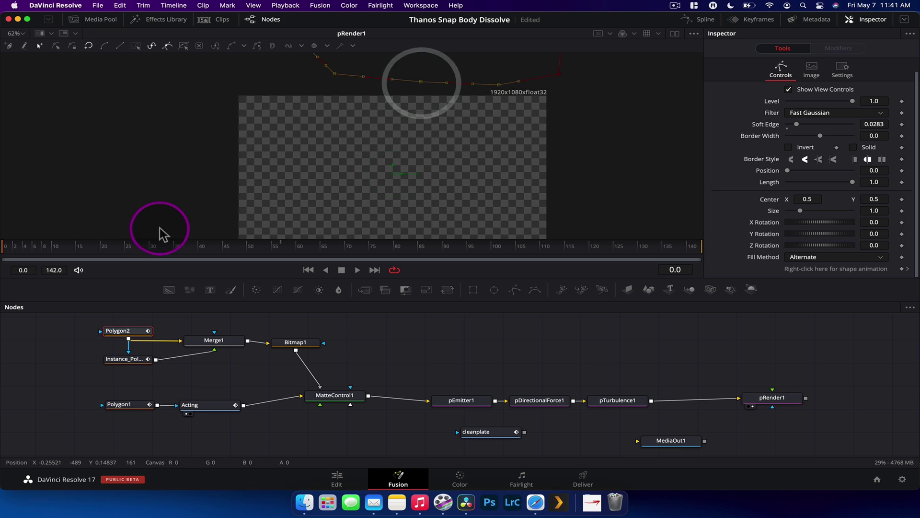
# At frame 142, move Polygon2's lower points down past the image's lower edge to animate the wipe
pyautogui.moveTo(82, 250); pyautogui.dragTo(711, 253)
pyautogui.moveTo(499, 103); pyautogui.dragTo(441, 125)
pyautogui.scroll(-3, 422, 127)
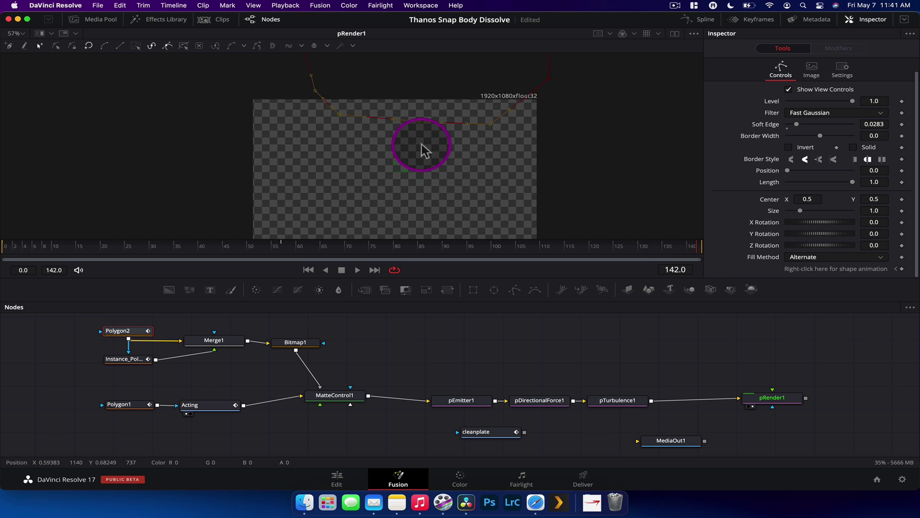
pyautogui.moveTo(409, 183); pyautogui.dragTo(402, 234)
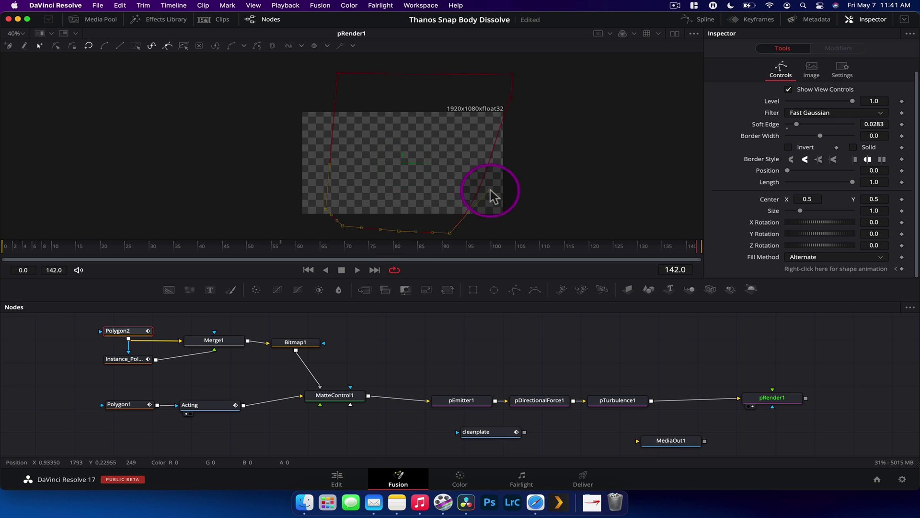
pyautogui.click(453, 360)
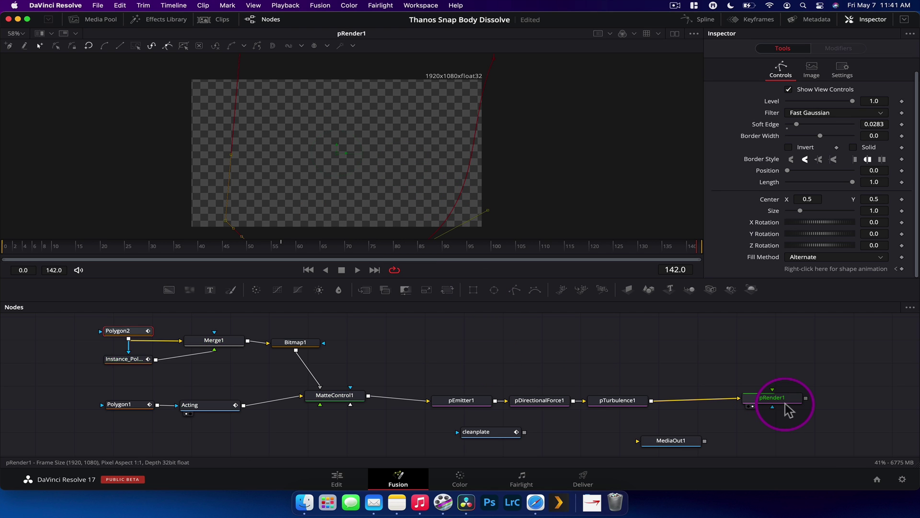
# Examine the particles at frame 73 and set pEmitter1's style apply mode to Merge
pyautogui.moveTo(788, 410)
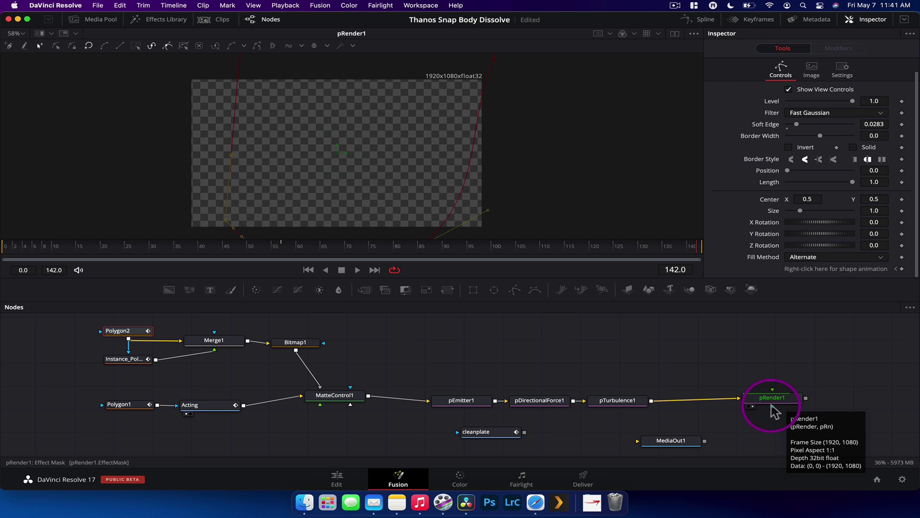
pyautogui.scroll(3, 294, 211)
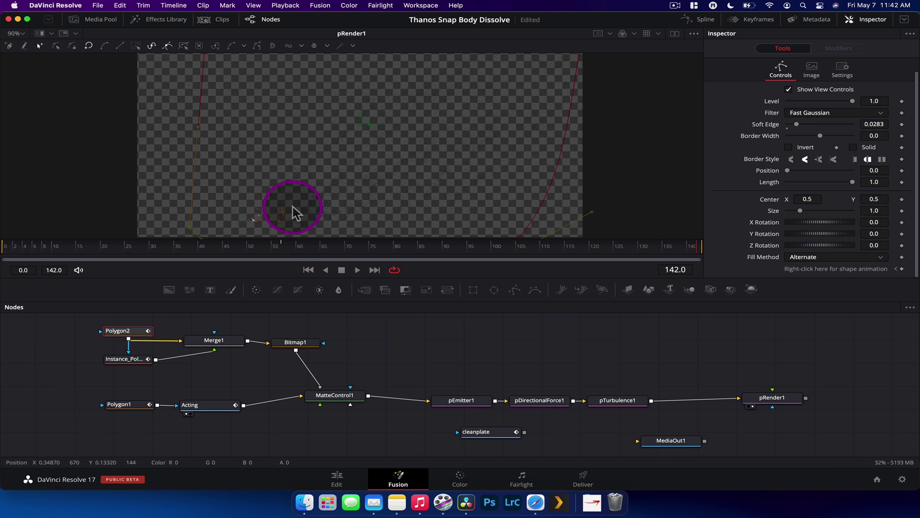
pyautogui.click(537, 361)
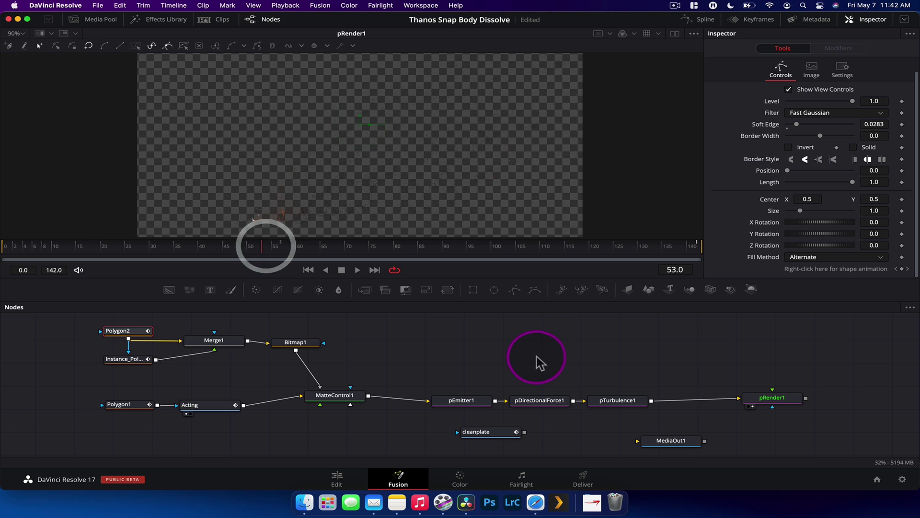
pyautogui.scroll(-3, 429, 183)
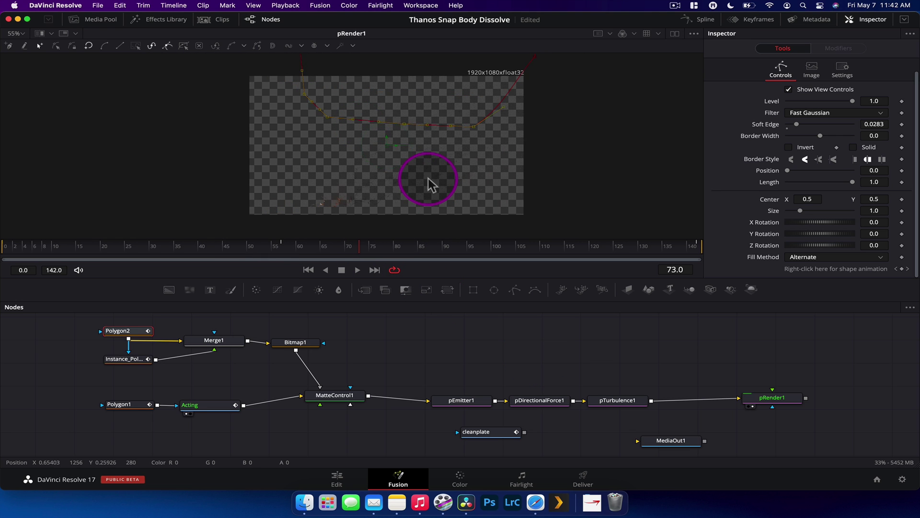
pyautogui.scroll(4, 428, 181)
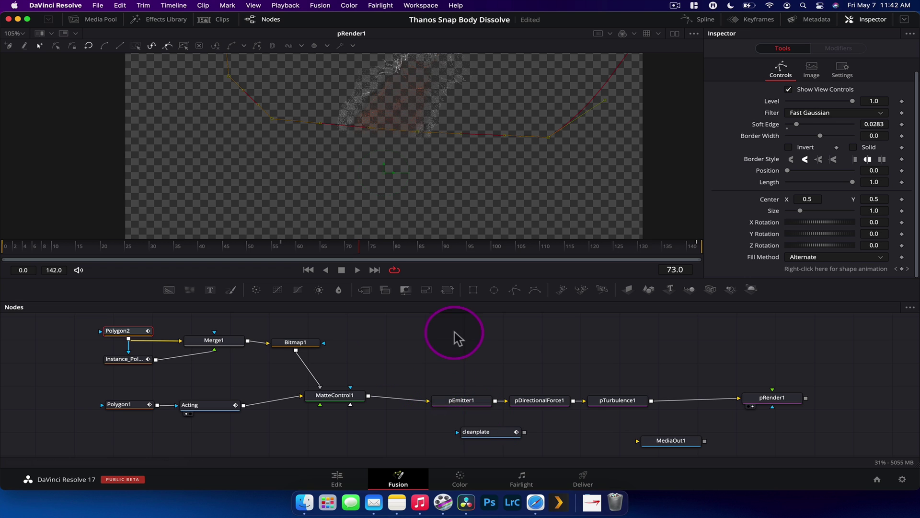
pyautogui.scroll(-1, 427, 221)
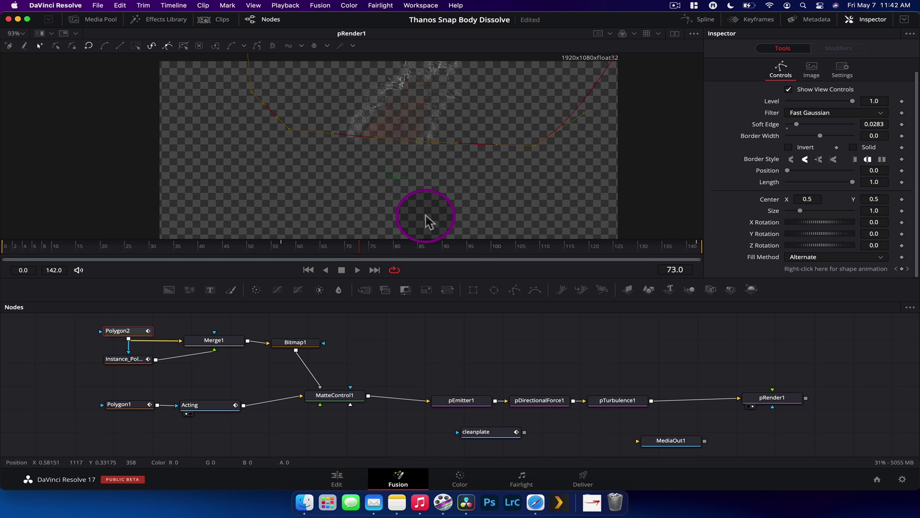
pyautogui.click(474, 405)
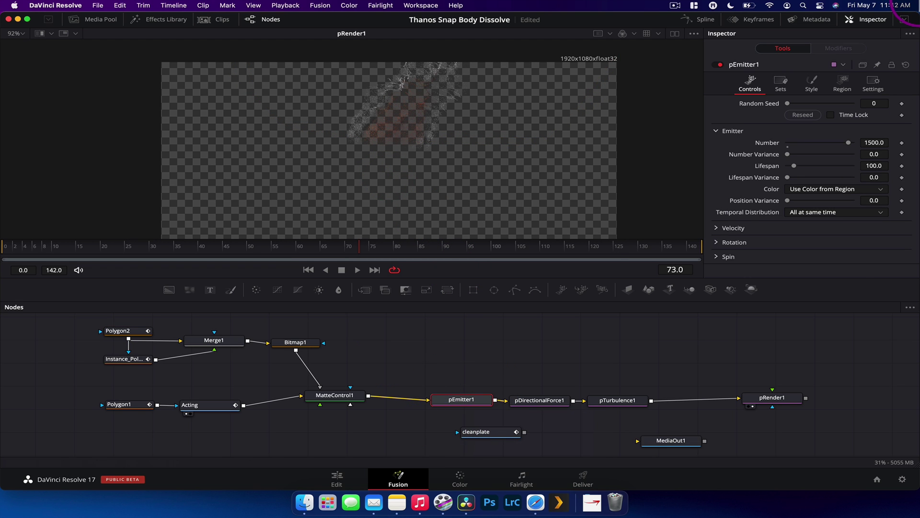
pyautogui.click(812, 86)
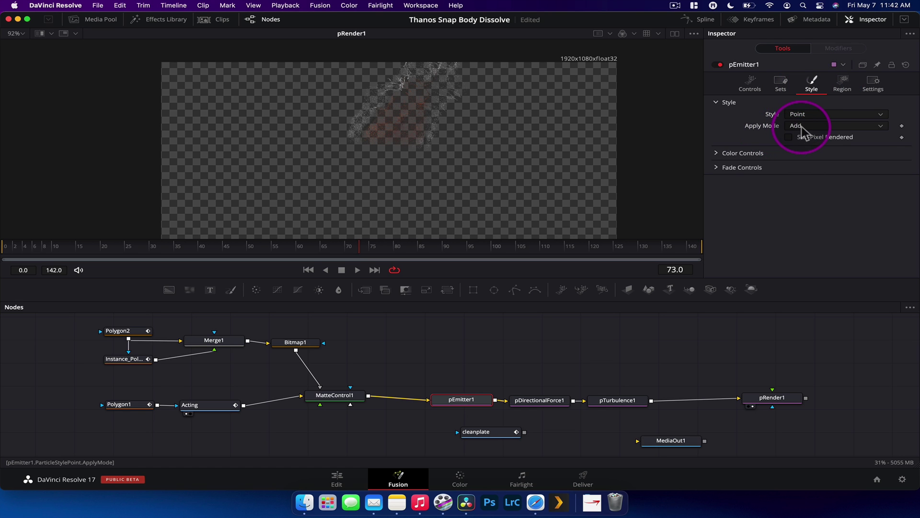
pyautogui.click(804, 148)
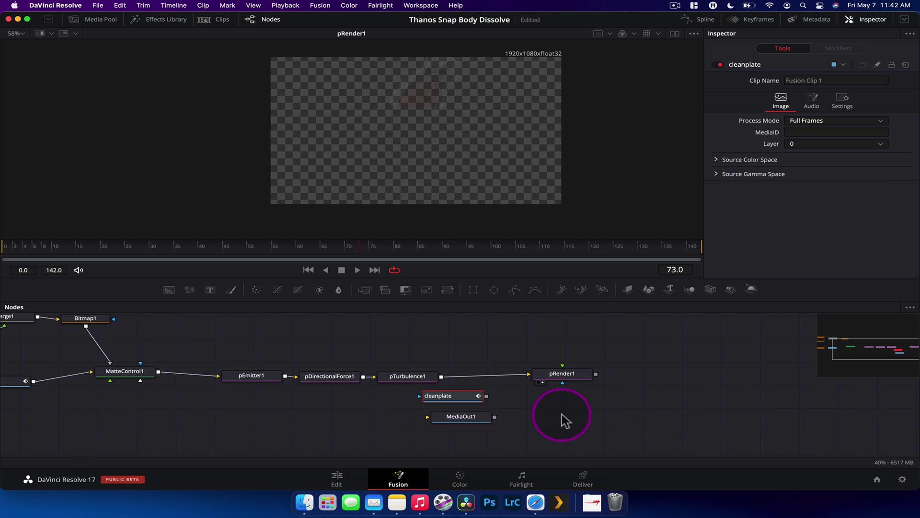
# Merge pRender1 as foreground over cleanplate, send the result to MediaOut1 and show MediaOut1 in the viewer
pyautogui.moveTo(467, 417); pyautogui.dragTo(780, 377)
pyautogui.moveTo(574, 382); pyautogui.dragTo(506, 378)
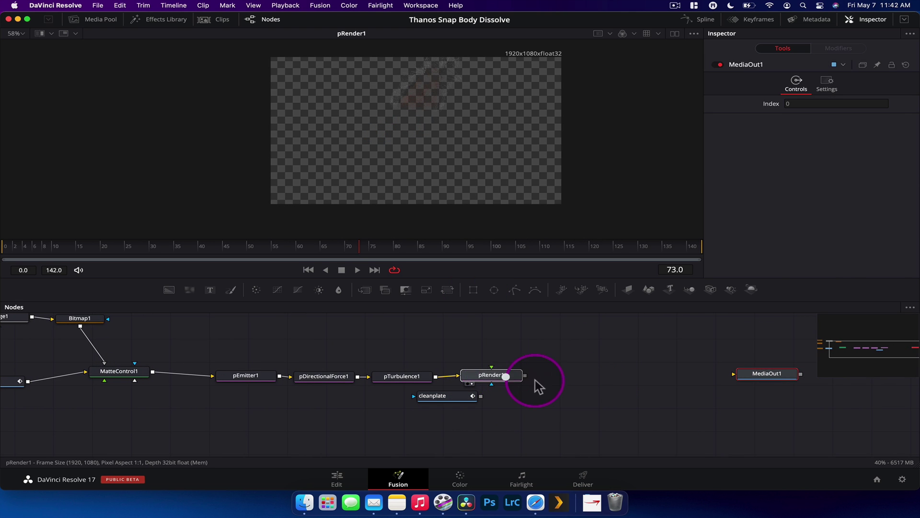
pyautogui.moveTo(637, 372); pyautogui.dragTo(774, 376)
pyautogui.moveTo(434, 395); pyautogui.dragTo(524, 373)
pyautogui.moveTo(649, 429); pyautogui.dragTo(623, 371)
pyautogui.moveTo(767, 386); pyautogui.dragTo(472, 154)
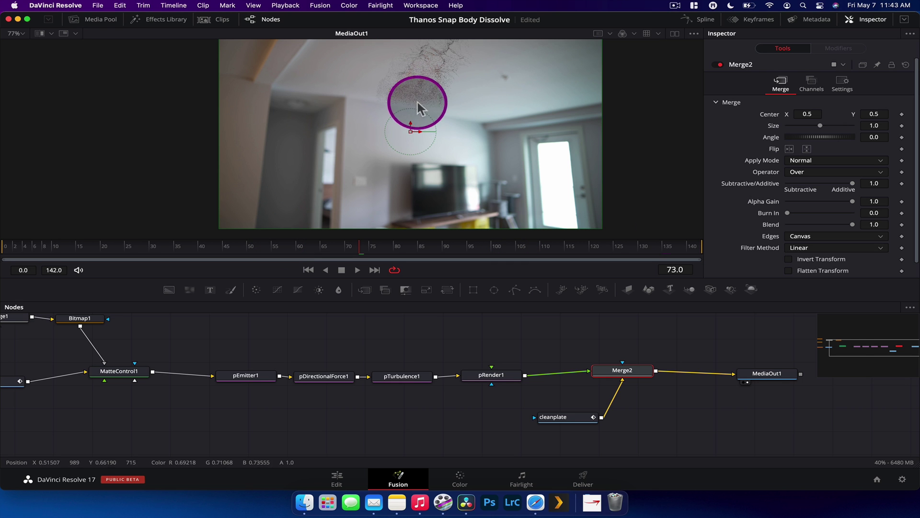
# Move Merge2, cleanplate and MediaOut1 farther from pRender1 in the node graph to make room
pyautogui.moveTo(577, 419); pyautogui.dragTo(644, 432)
pyautogui.moveTo(590, 339); pyautogui.dragTo(713, 426)
pyautogui.moveTo(667, 351); pyautogui.dragTo(775, 439)
pyautogui.moveTo(682, 427); pyautogui.dragTo(764, 429)
pyautogui.scroll(-2, 674, 418)
pyautogui.click(668, 418)
# Duplicate Acting with its Polygon1 mask and merge the copy as foreground over pRender1, ahead of Merge2
pyautogui.hscroll(-1, 614, 418)
pyautogui.moveTo(130, 375); pyautogui.dragTo(189, 406)
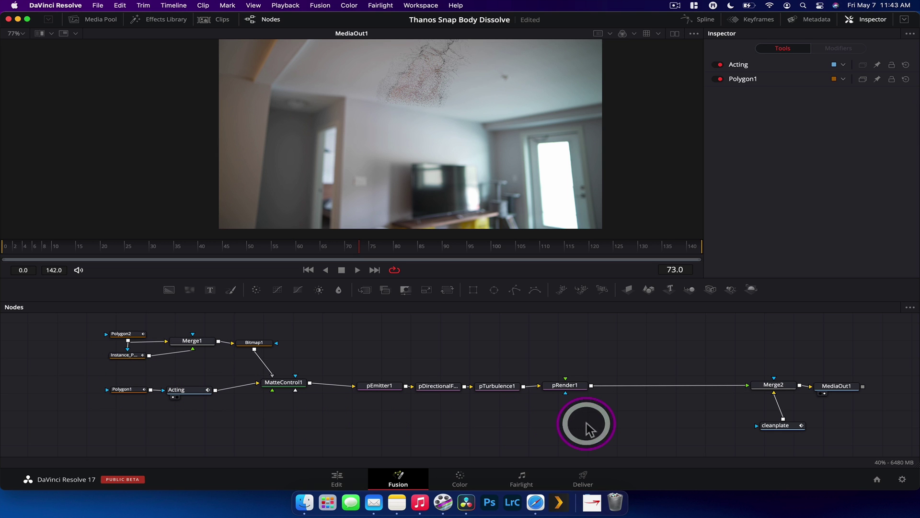
pyautogui.press('cmd+v')
pyautogui.moveTo(589, 425); pyautogui.dragTo(591, 387)
pyautogui.moveTo(710, 429); pyautogui.dragTo(651, 391)
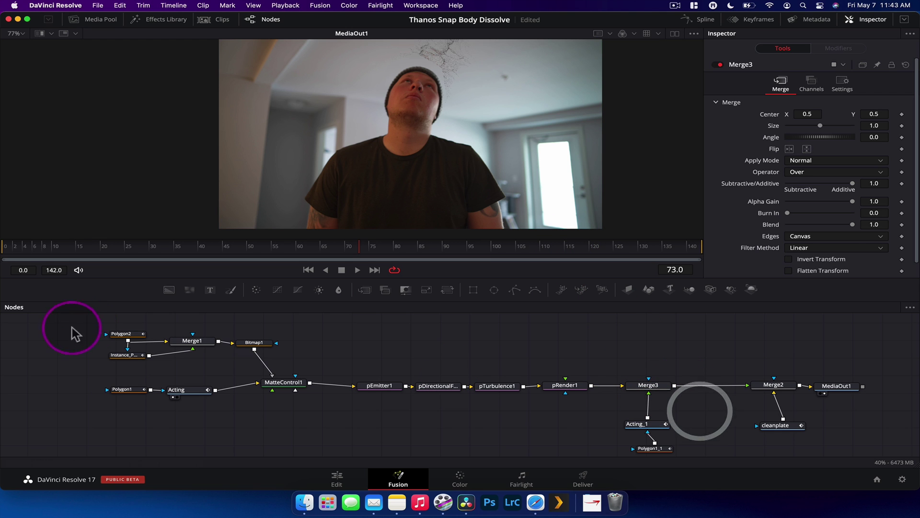
# Duplicate Polygon2 and connect the copy to Merge3 as its effect mask
pyautogui.click(123, 333)
pyautogui.hotkey('ctrl', 'c')
pyautogui.click(603, 329)
pyautogui.hotkey('ctrl', 'v')
pyautogui.moveTo(606, 329); pyautogui.dragTo(649, 388)
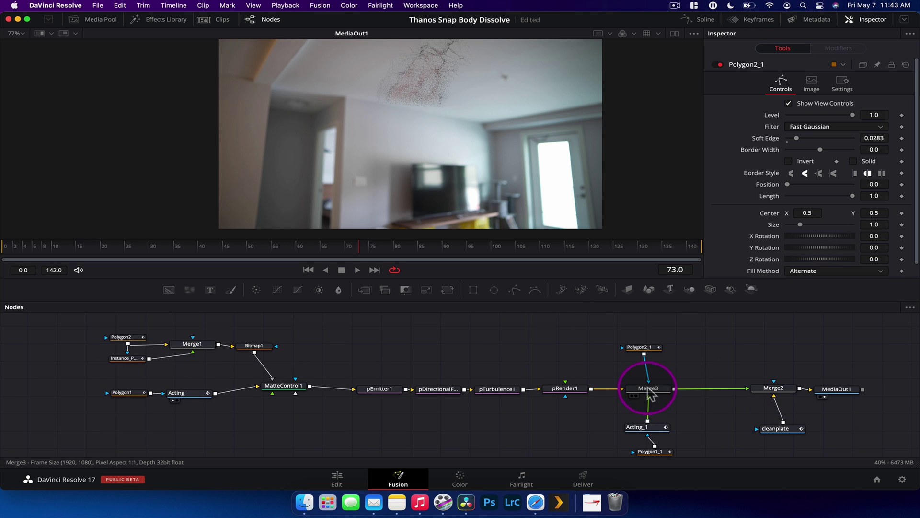
# Make the duplicated Polygon2_1 mask on Merge3 solid and inverted so the actor shows only outside the wipe shape
pyautogui.click(641, 348)
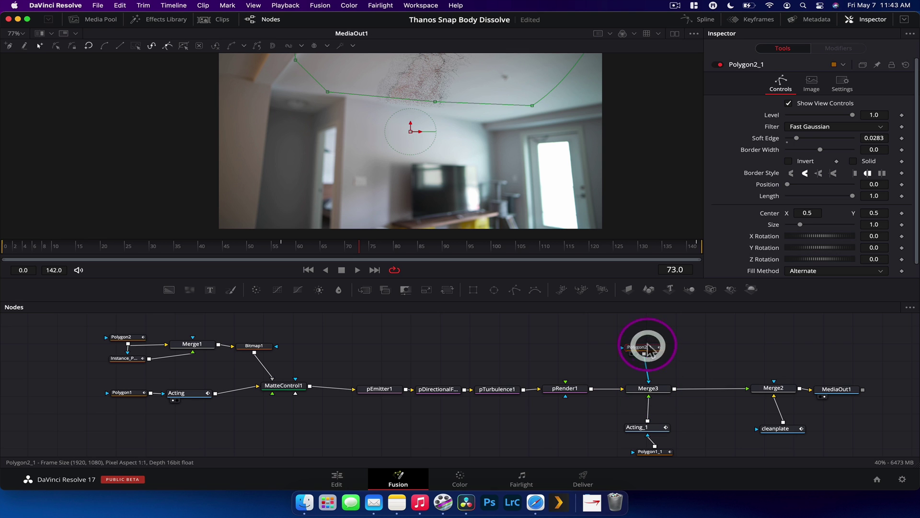
pyautogui.click(853, 163)
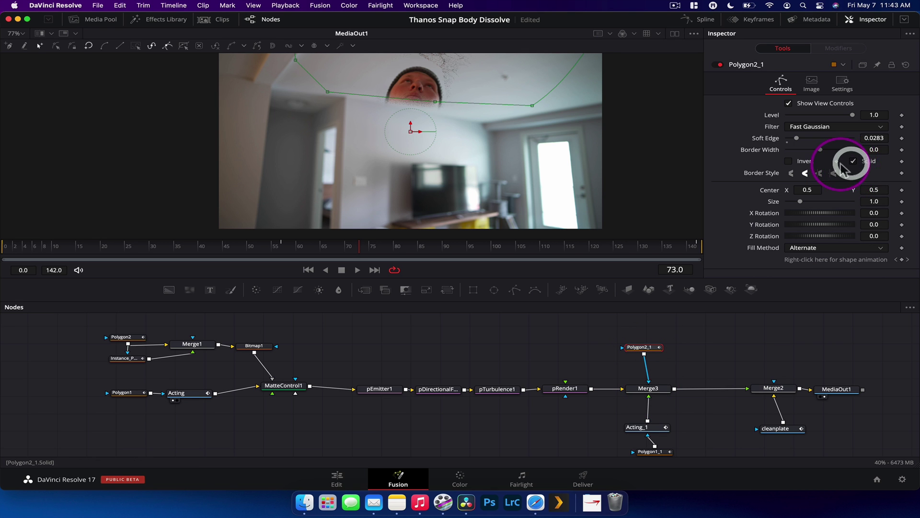
pyautogui.click(791, 162)
pyautogui.click(695, 341)
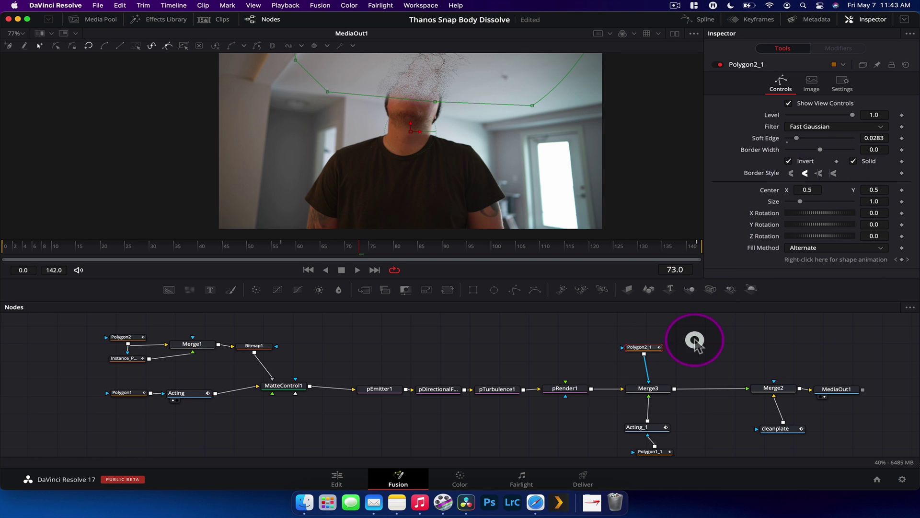
pyautogui.click(593, 344)
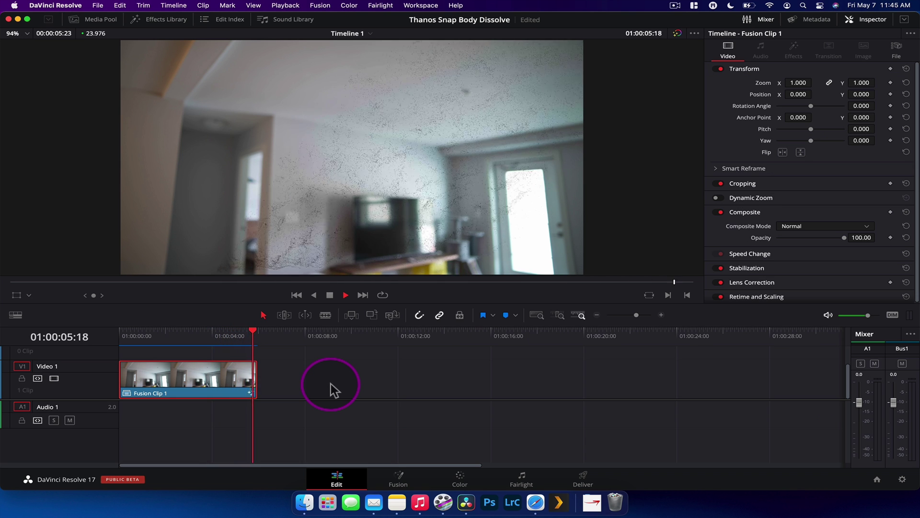
# Replay Fusion Clip 1 from near its start in the edit timeline to review the body dissolve
pyautogui.click(134, 335)
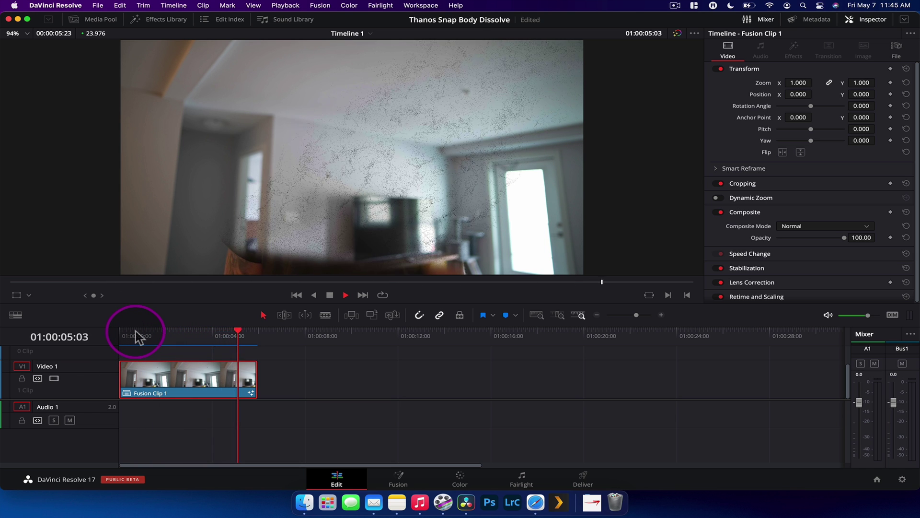
pyautogui.click(128, 338)
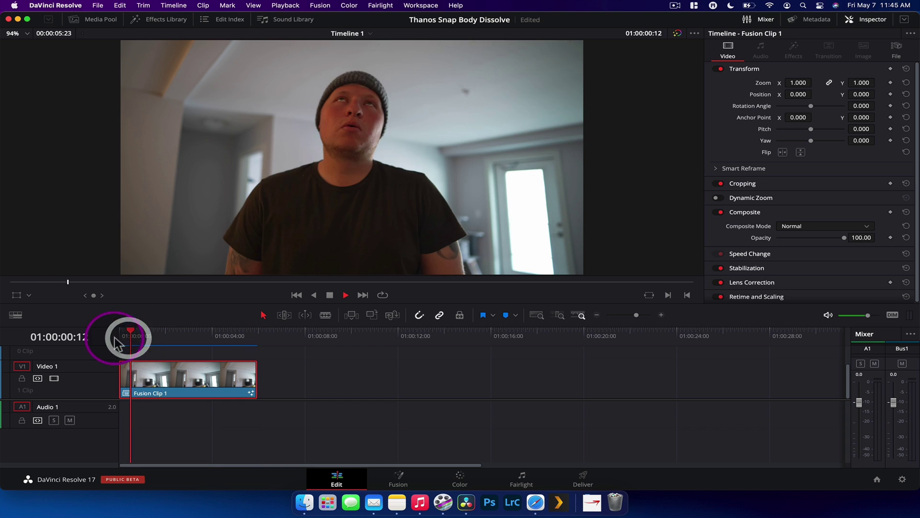